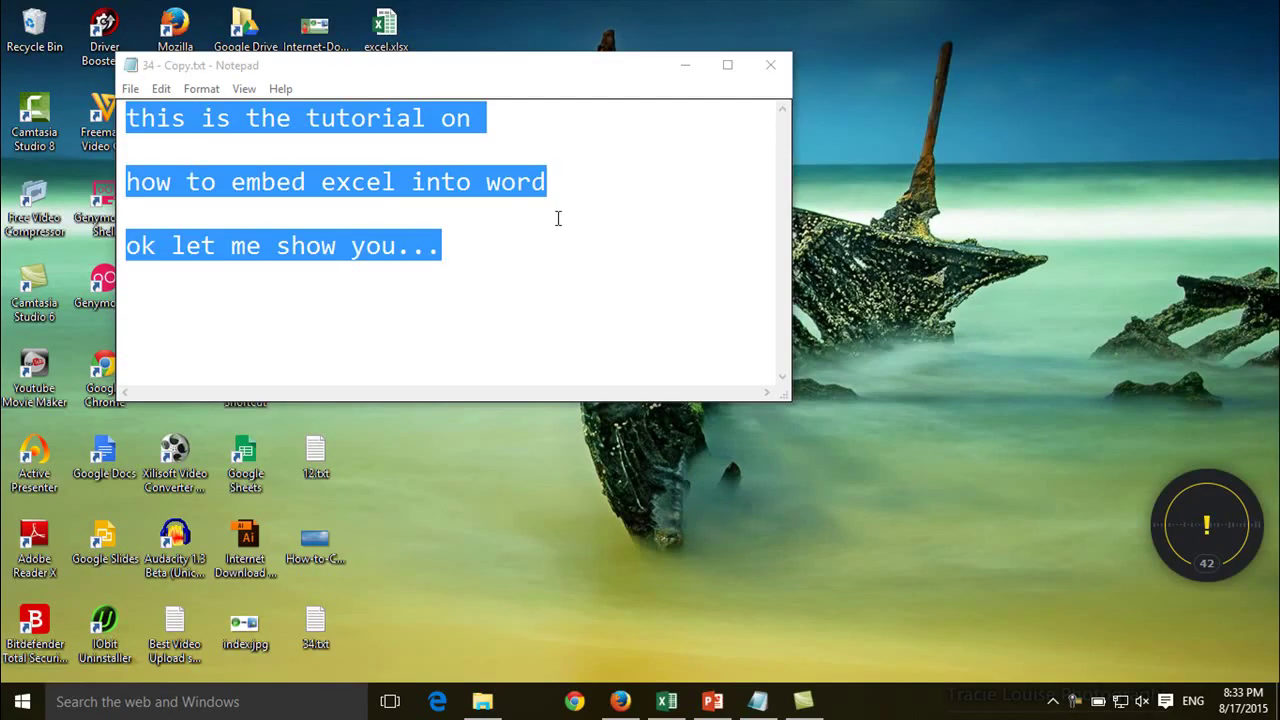
Step: Replace the note with 'Hellow everyone', 'this is the tutorial on', and 'how to Continuously loop a slideshow in PowerPoint'
click(474, 266)
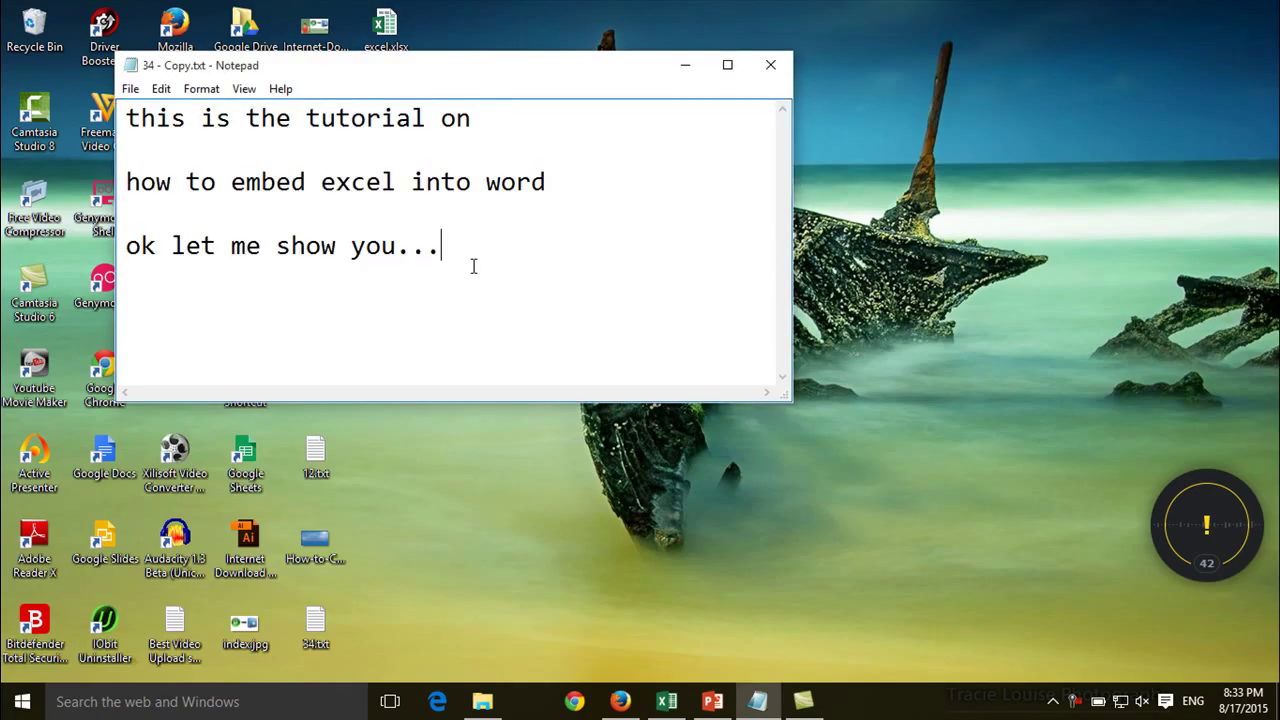
key(ctrl+a)
text(Hellow )
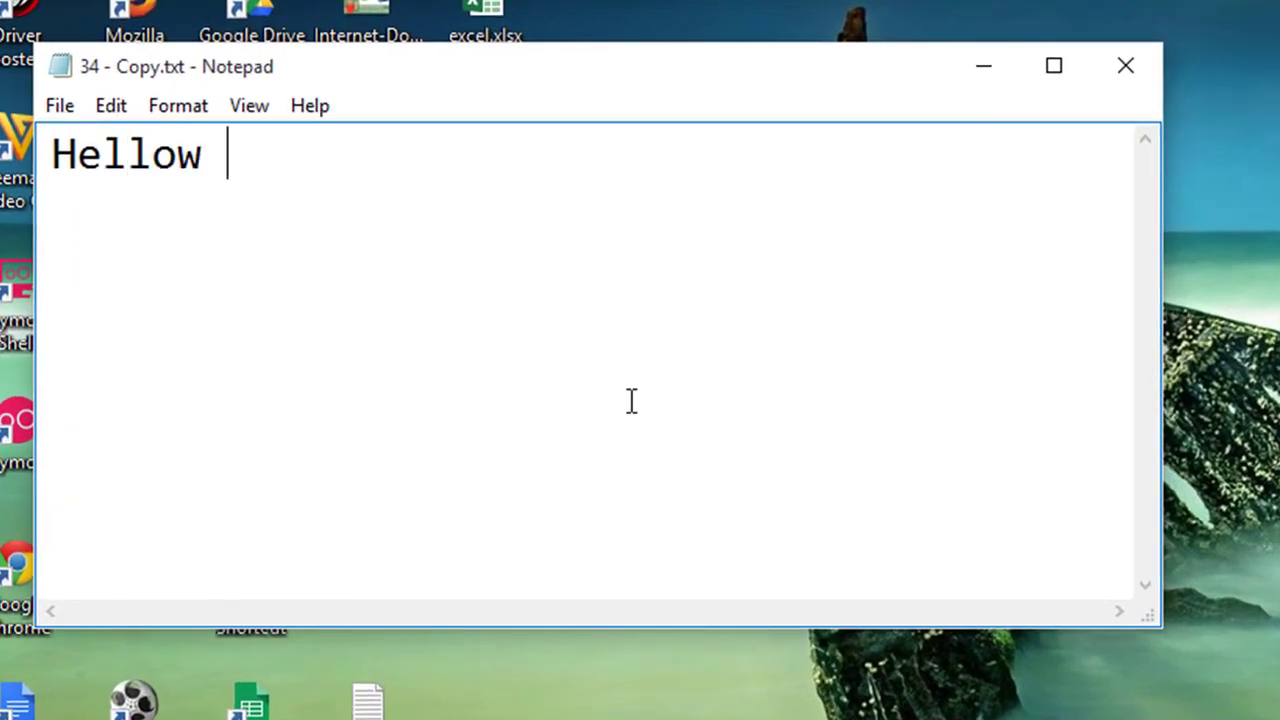
text(everyone)
key(Return)
key(Return)
text(th)
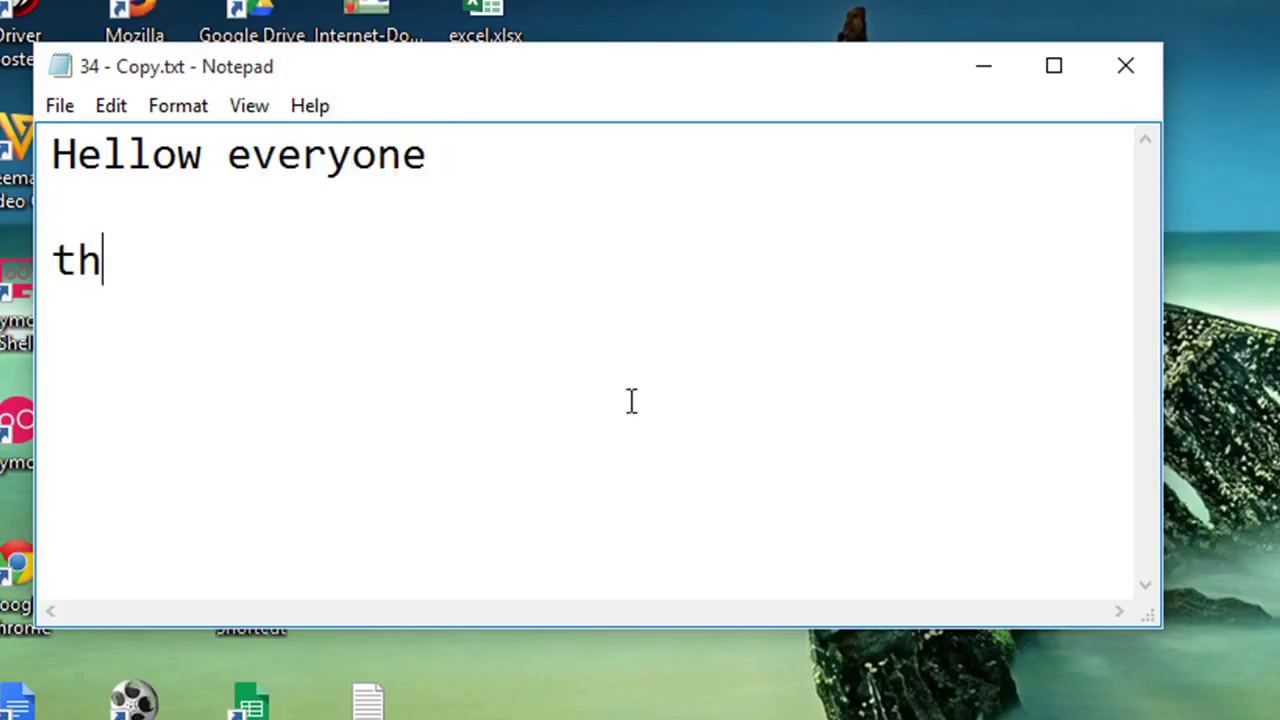
text(is is the tutor)
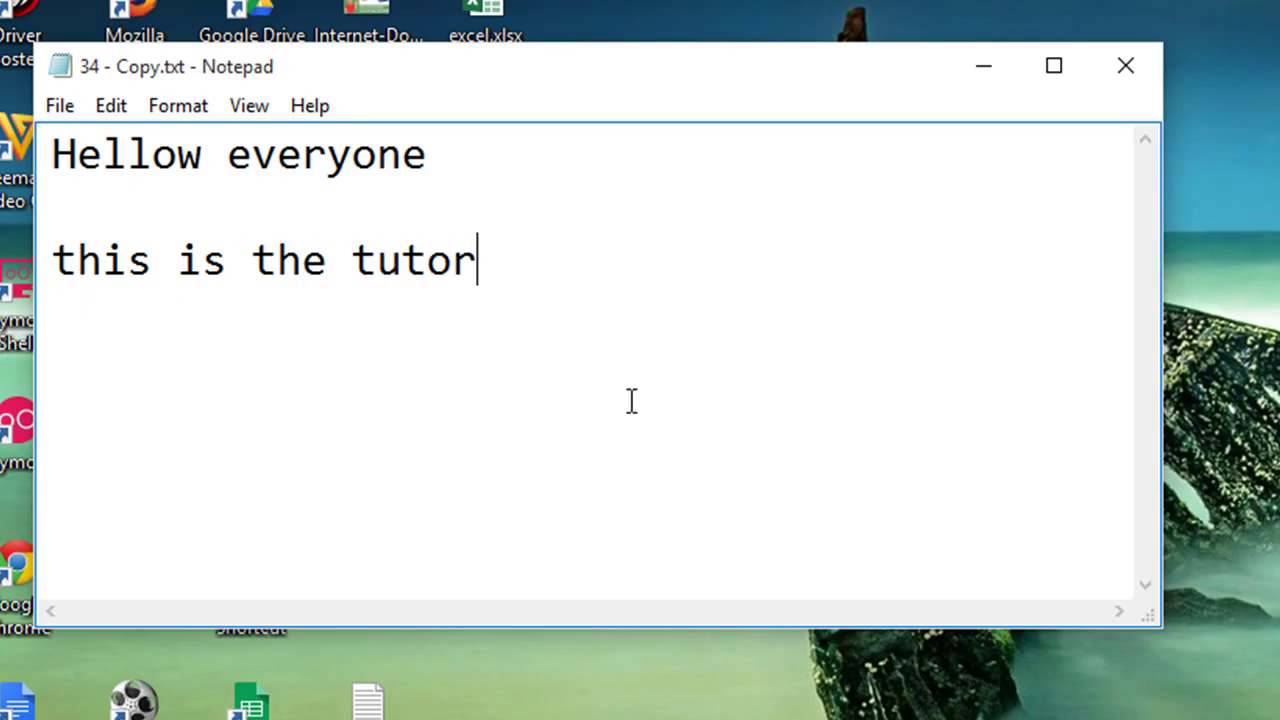
text(ial on)
key(Return)
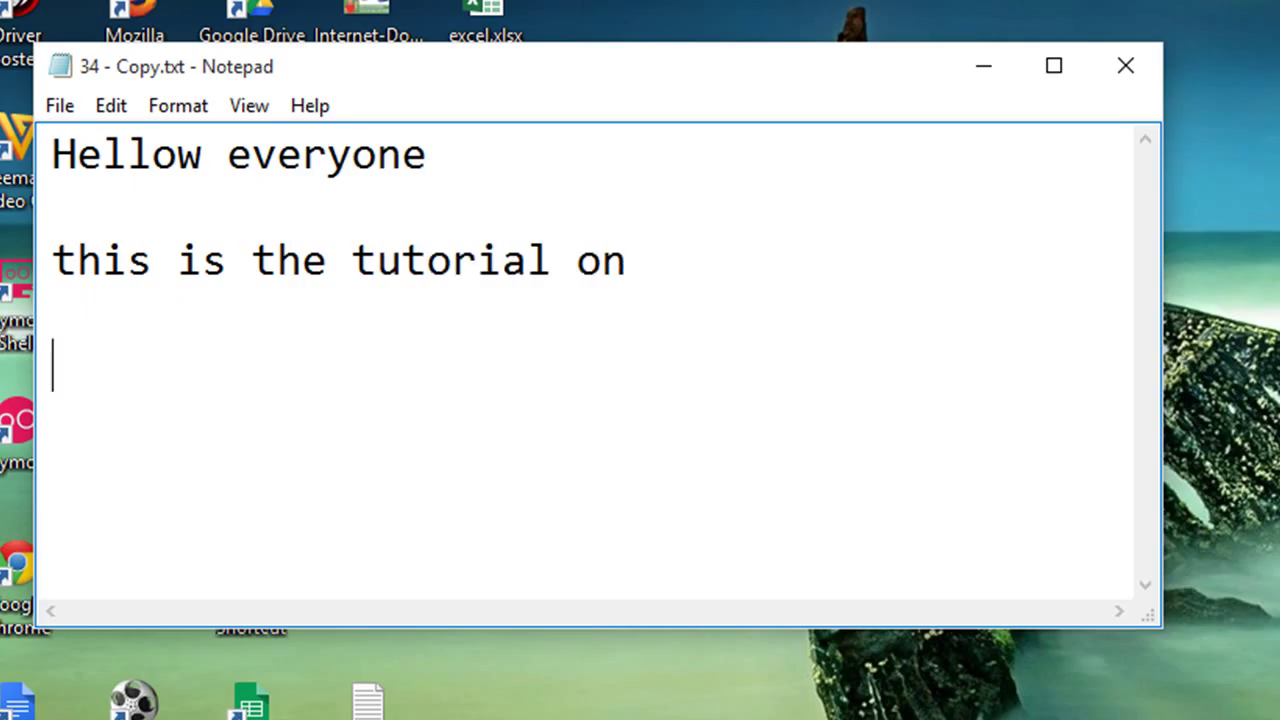
text(how to )
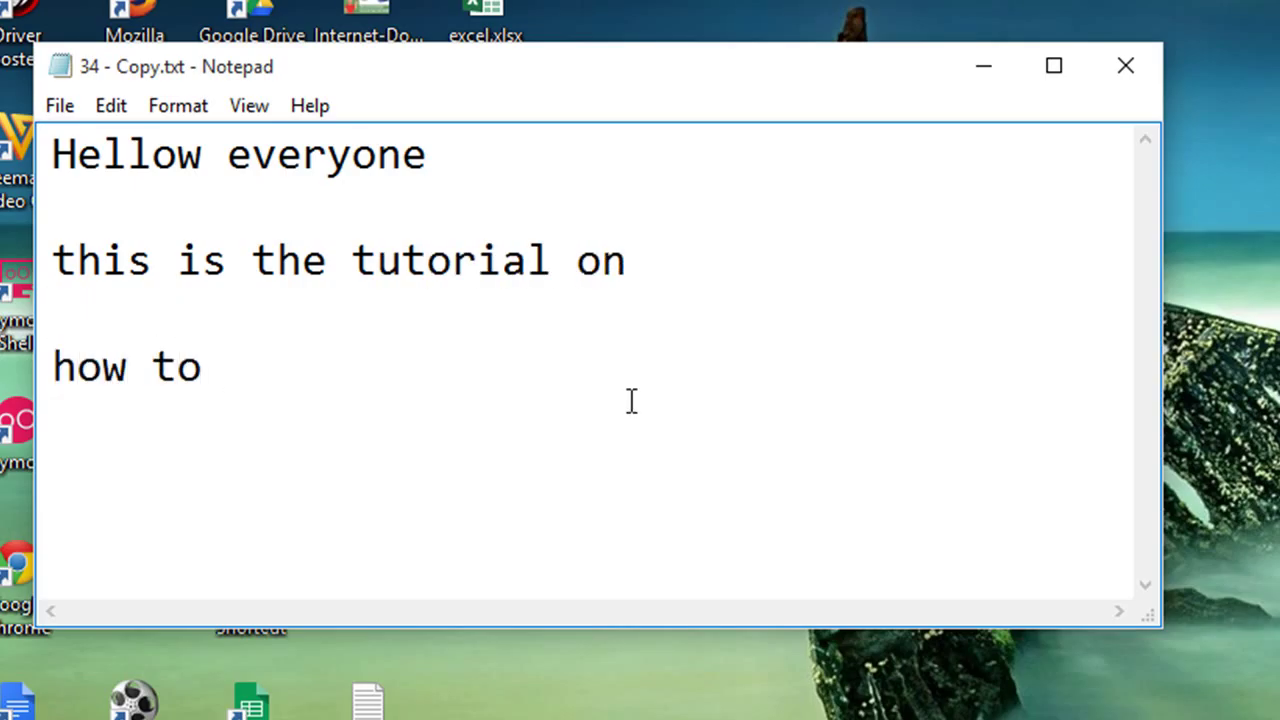
text(Continuously loop a slideshow in PowerPoint)
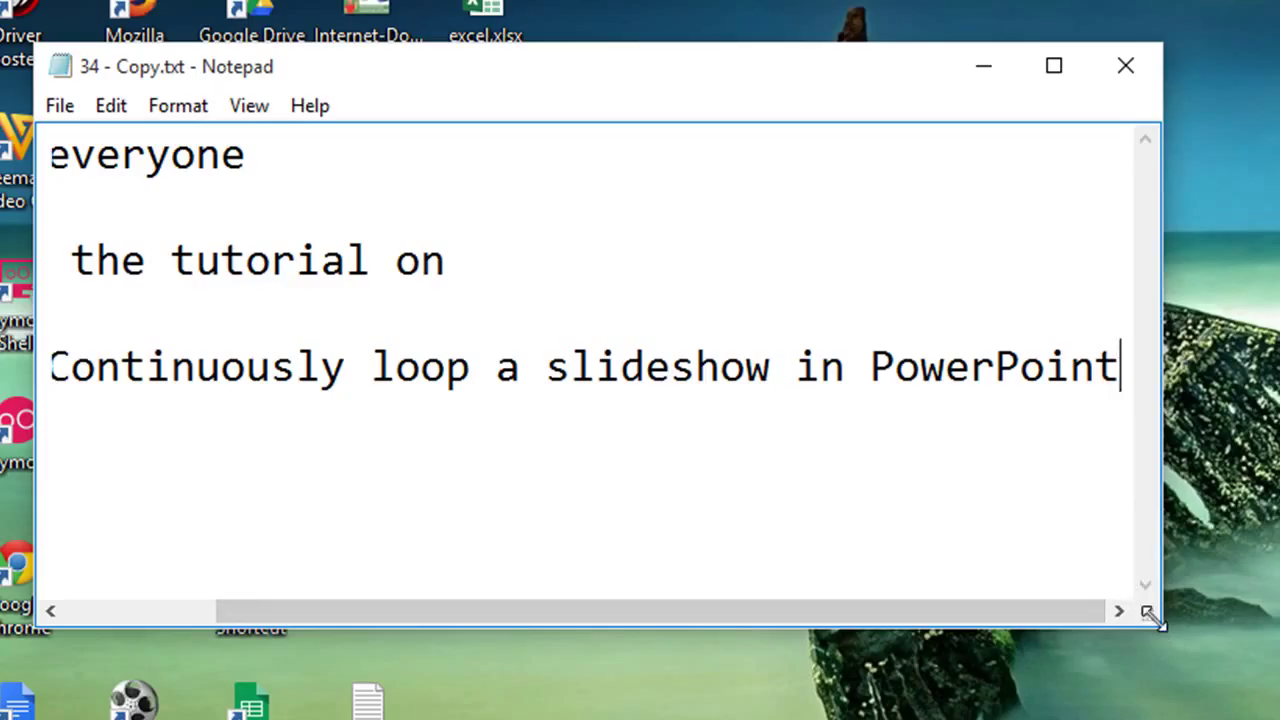
Step: Enlarge the Notepad window and briefly highlight 'Continuously loop a slideshow in PowerPoint'
drag(1160, 632, 1279, 719)
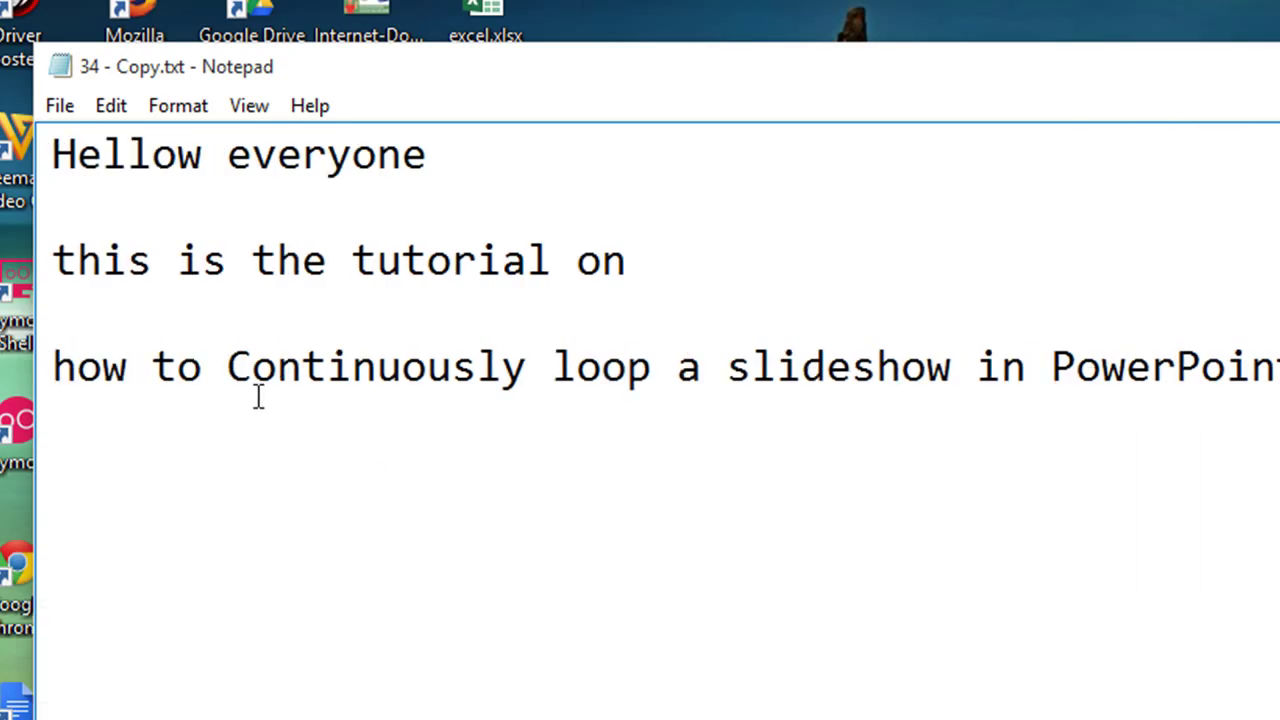
drag(228, 366, 1279, 372)
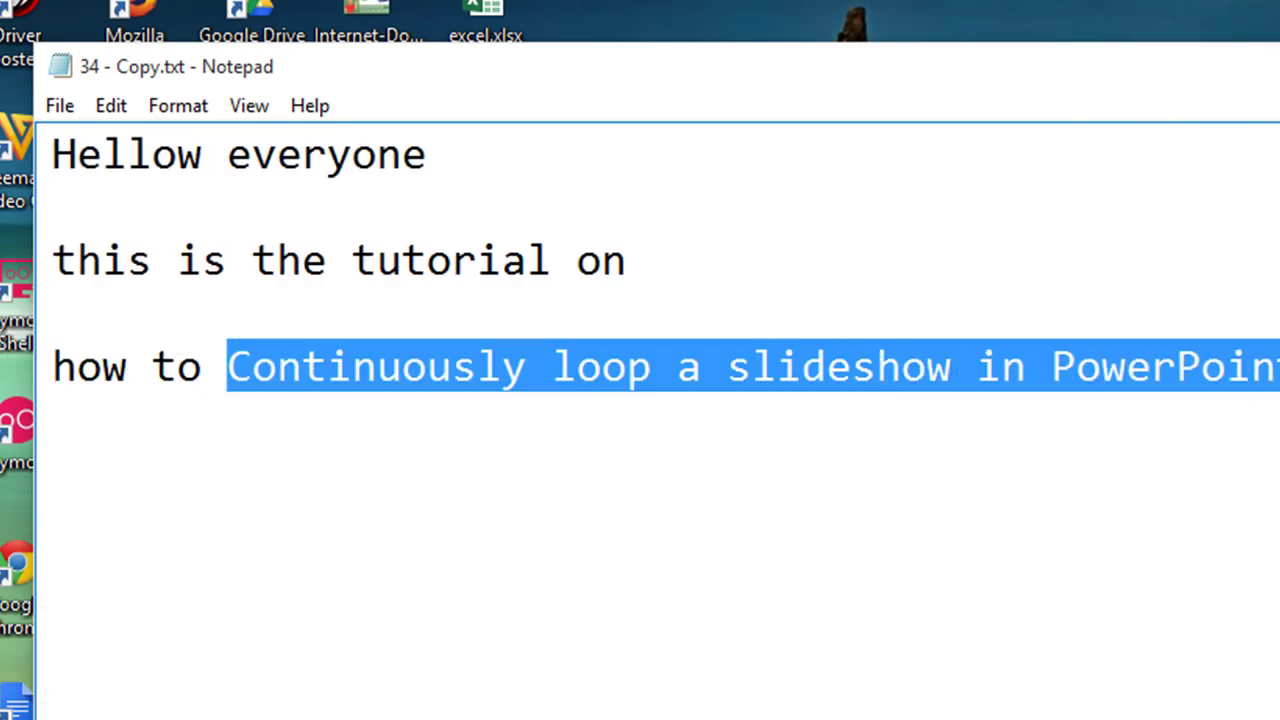
key(Right)
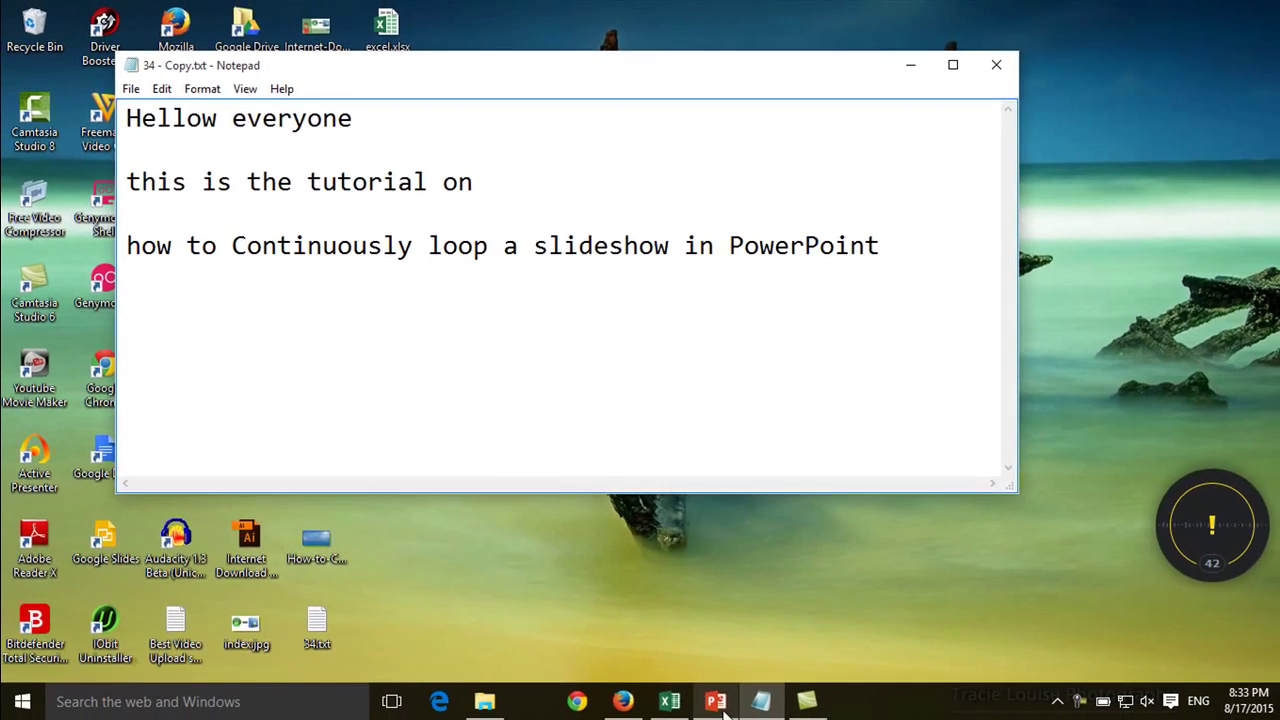
Step: Switch to the Keys to Success deck in PowerPoint and scroll through it
click(725, 710)
scroll(309, 251, down, 1)
scroll(309, 251, up, 1)
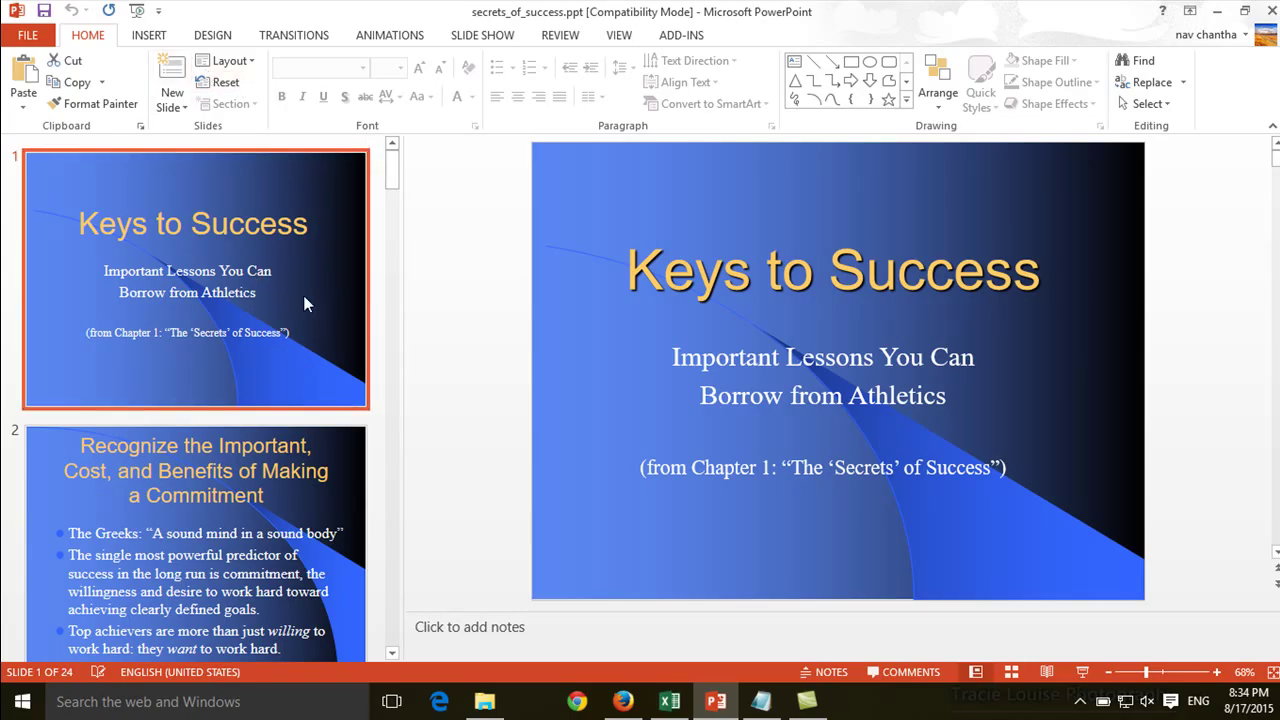
scroll(303, 297, down, 5)
scroll(303, 295, up, 4)
scroll(305, 224, up, 1)
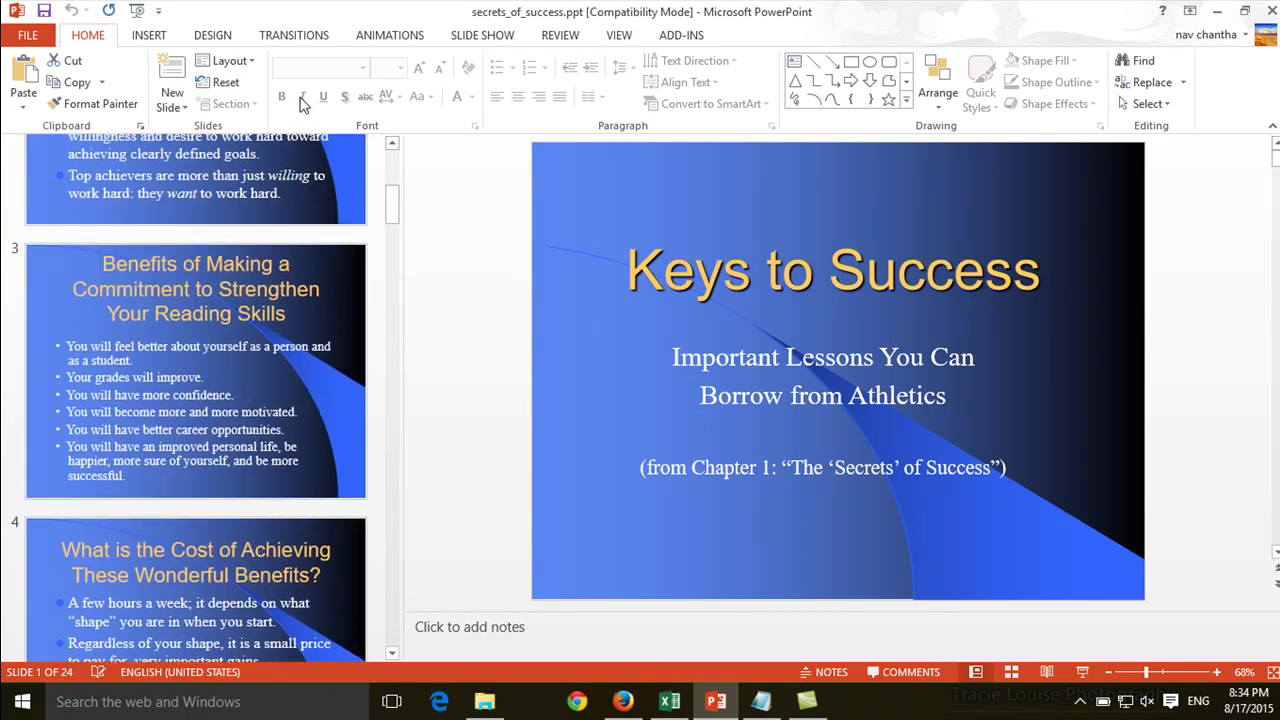
Step: Apply a Split transition lasting 01.50 seconds to all slides
click(293, 35)
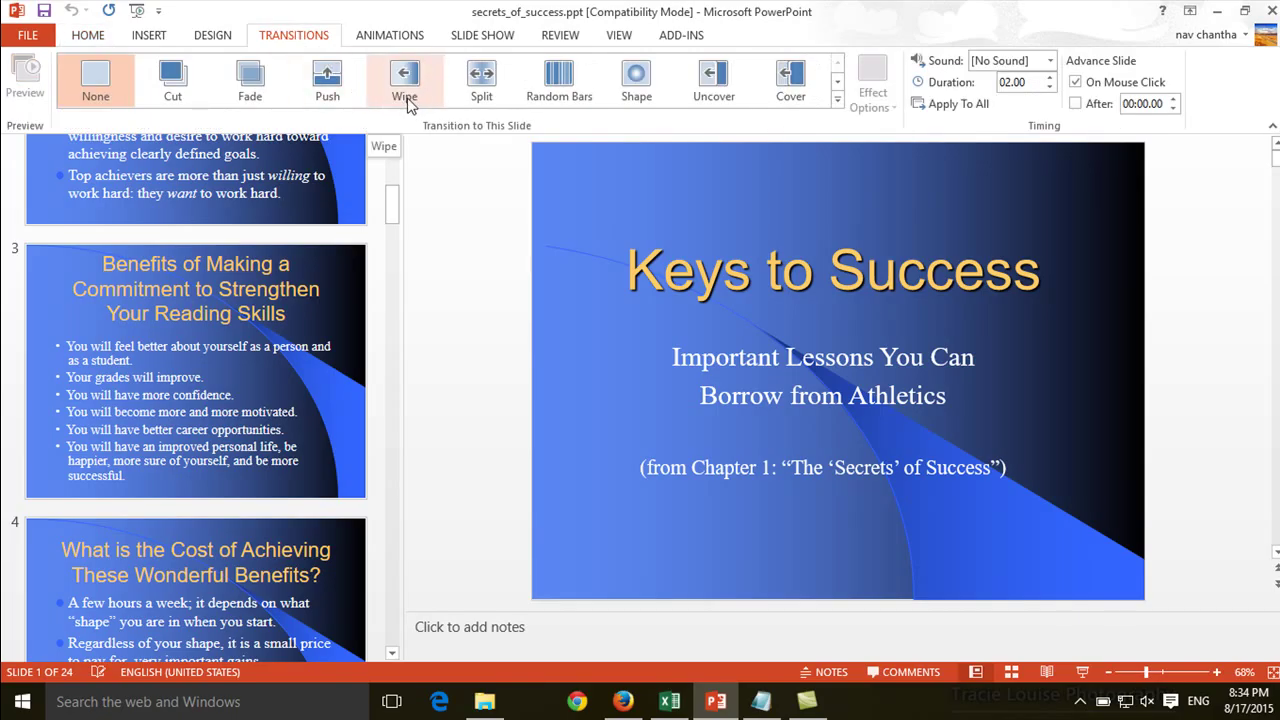
click(484, 82)
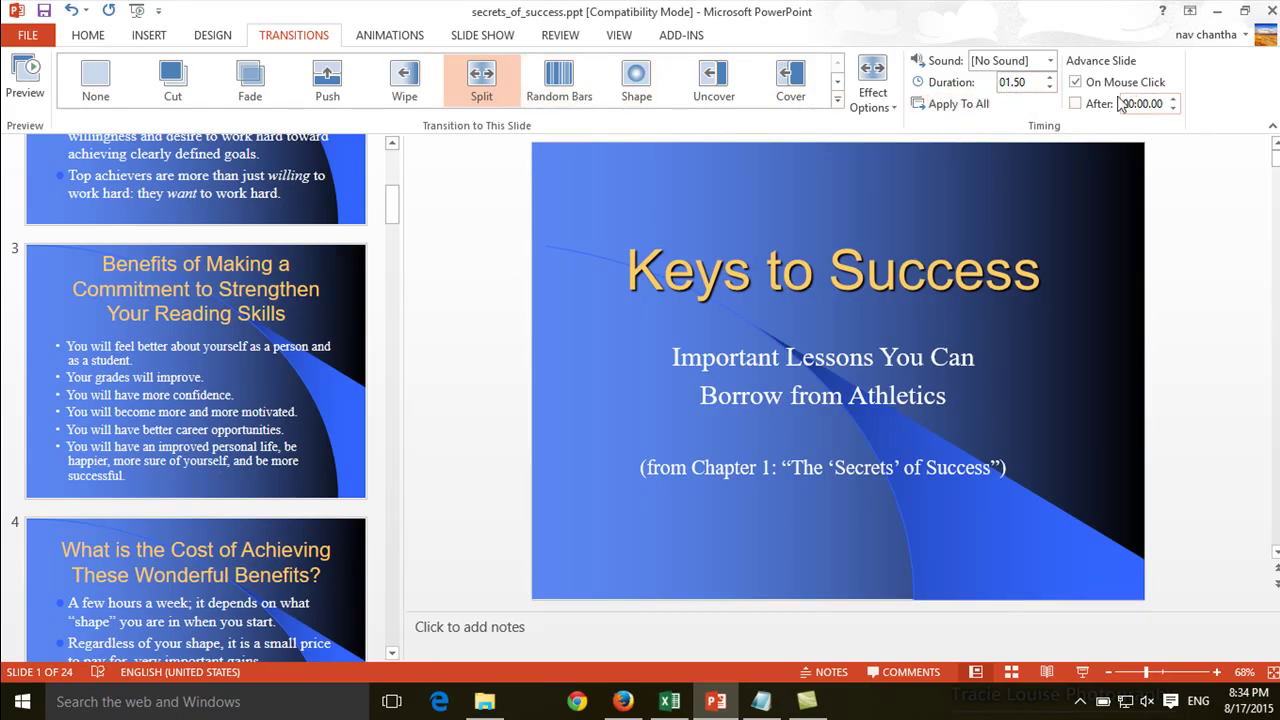
click(1076, 104)
click(950, 104)
Step: Preview the show, set every slide to advance after 00:01.00, then replay it to test
key(F5)
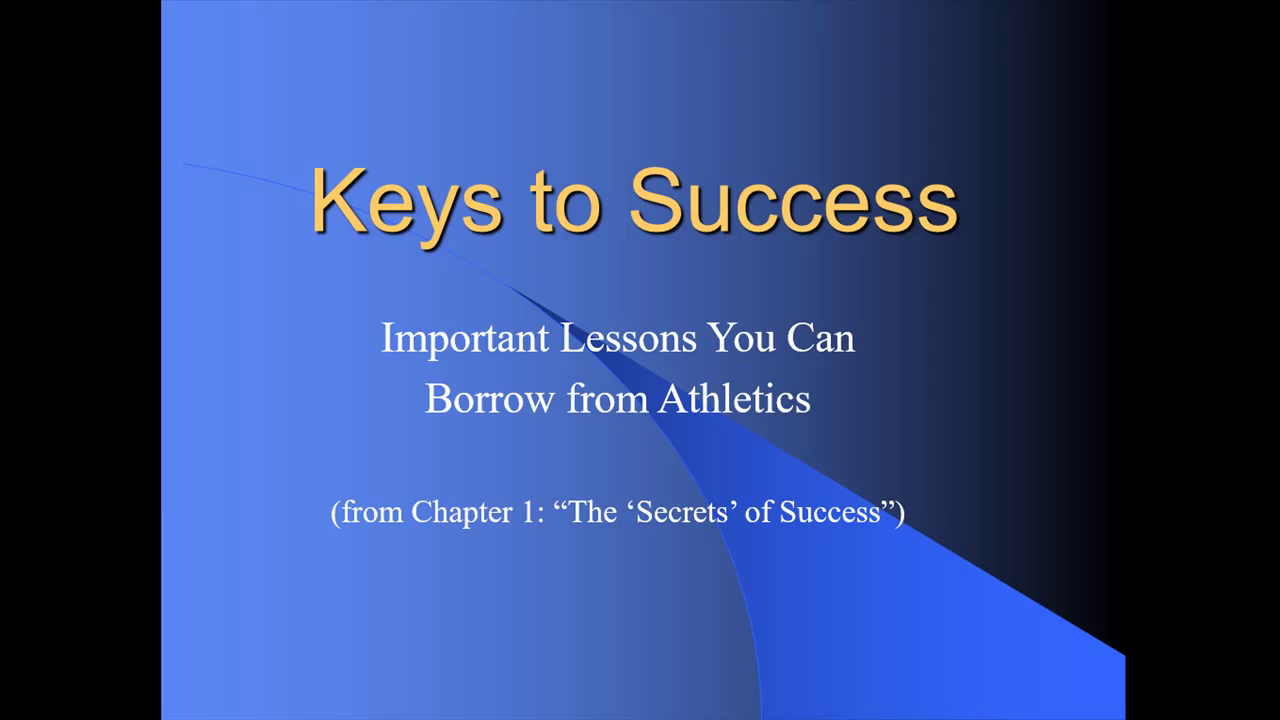
key(Escape)
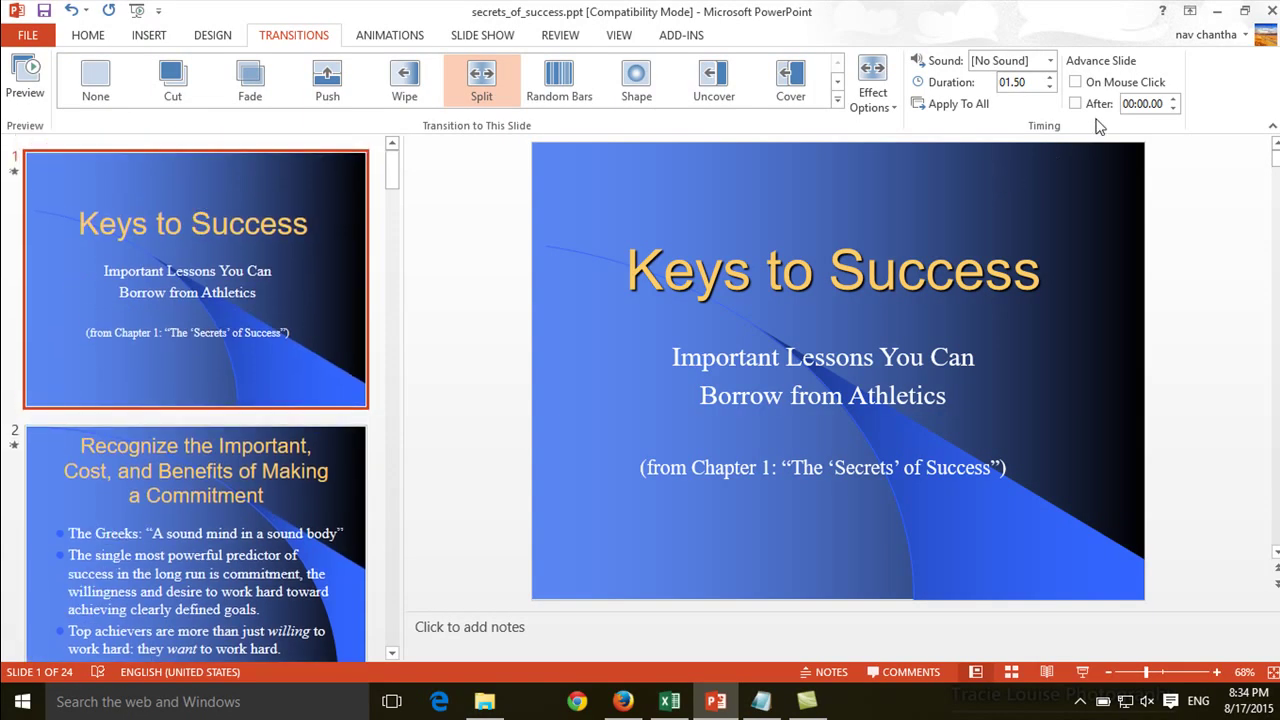
click(1086, 103)
click(966, 106)
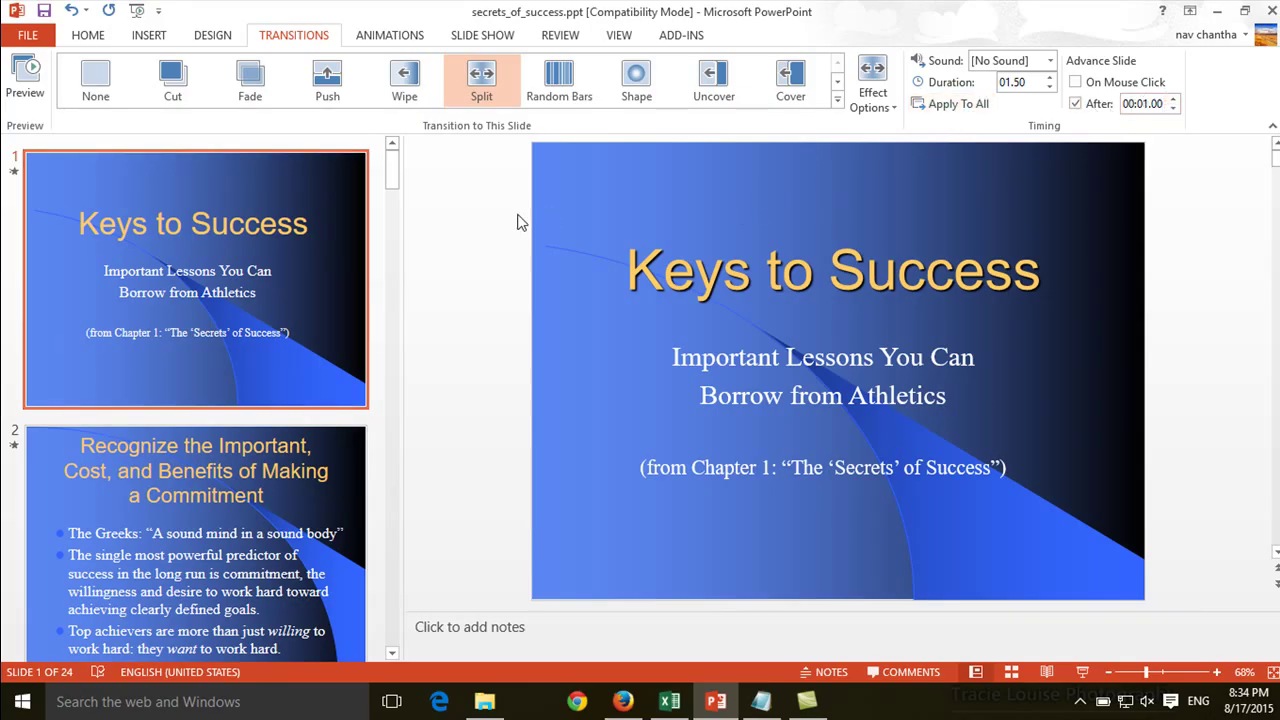
key(F5)
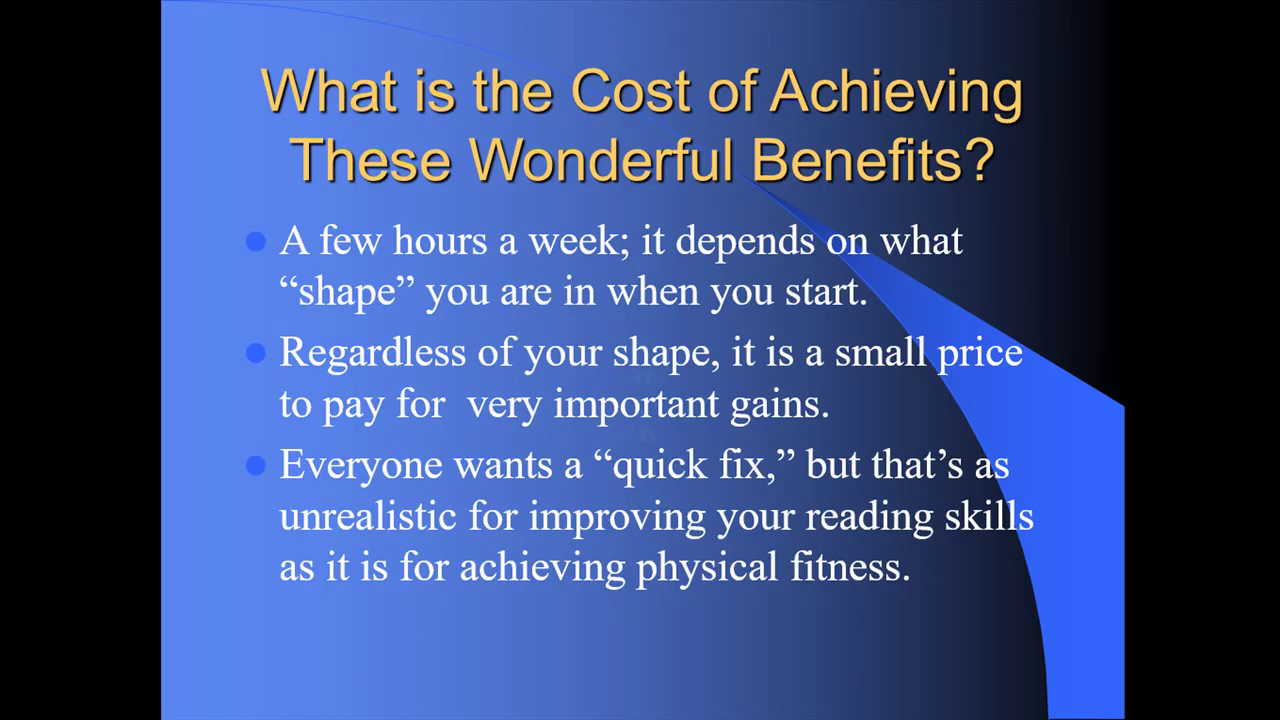
key(Escape)
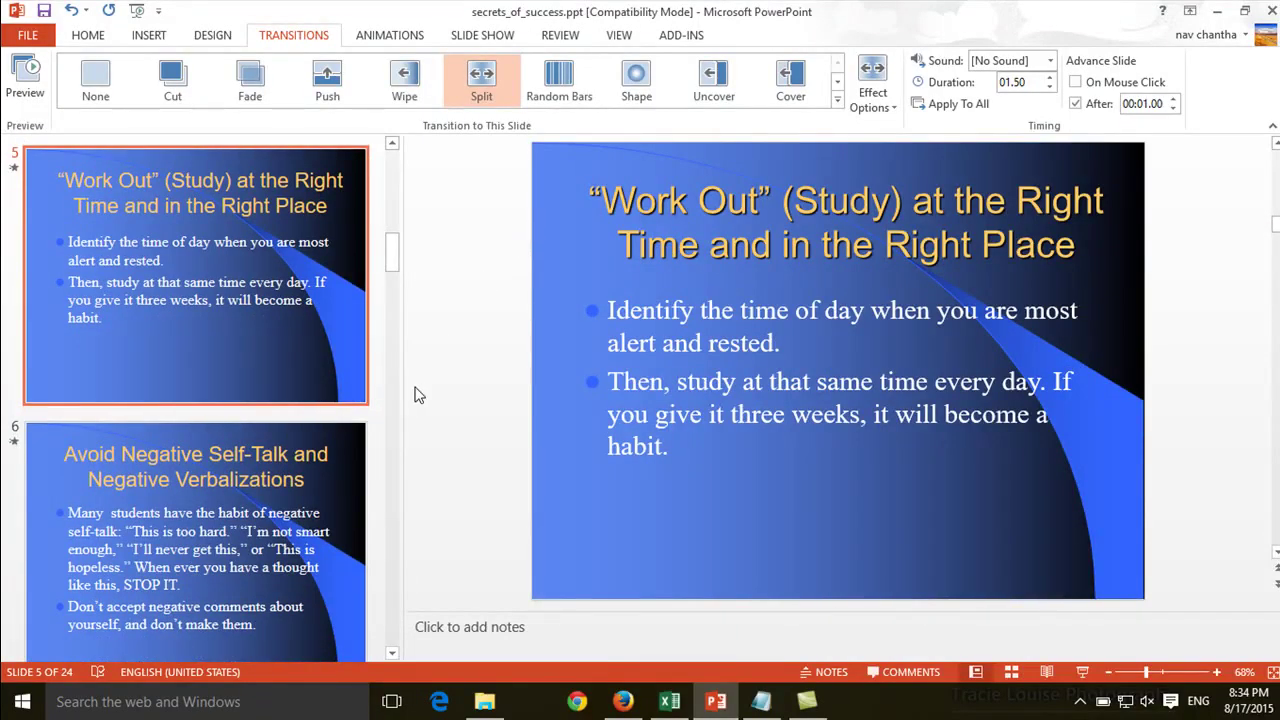
Step: Scroll through the slide thumbnails to review the deck
scroll(418, 395, down, 3)
scroll(418, 395, down, 2)
scroll(418, 395, down, 1)
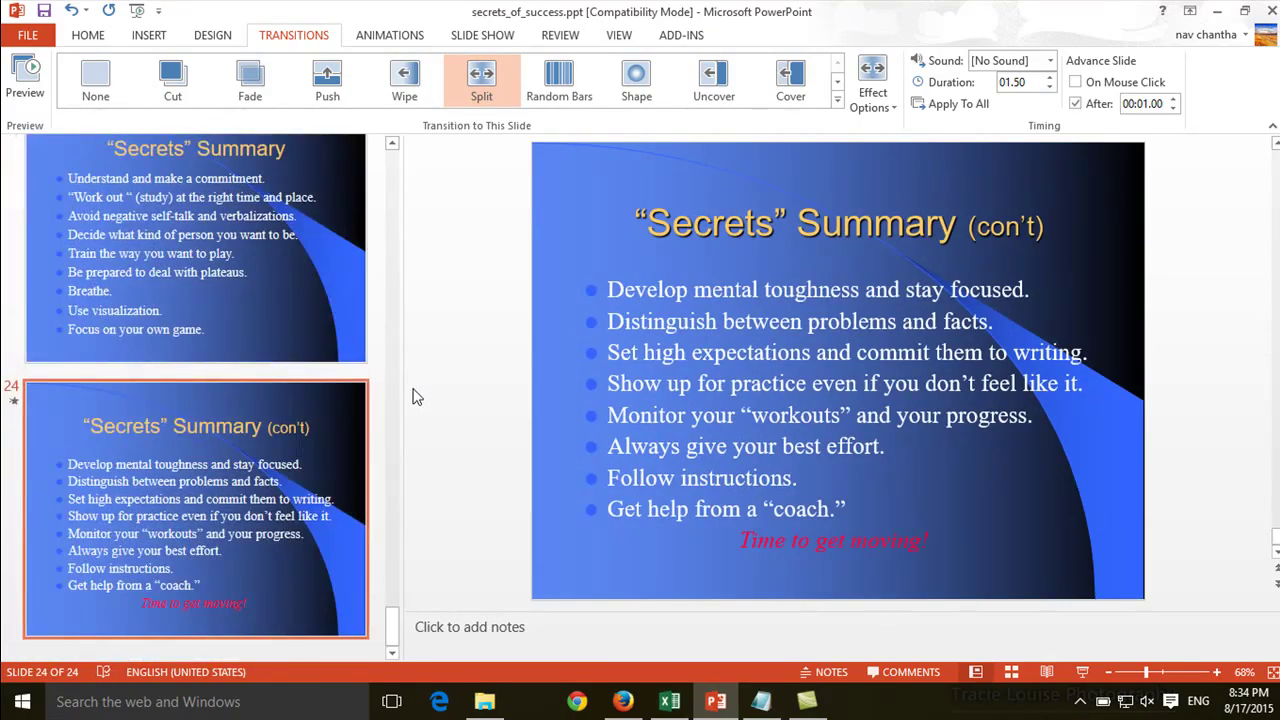
scroll(150, 317, up, 3)
scroll(150, 317, up, 3)
scroll(150, 317, up, 3)
scroll(150, 318, up, 3)
scroll(150, 318, up, 5)
scroll(150, 318, up, 2)
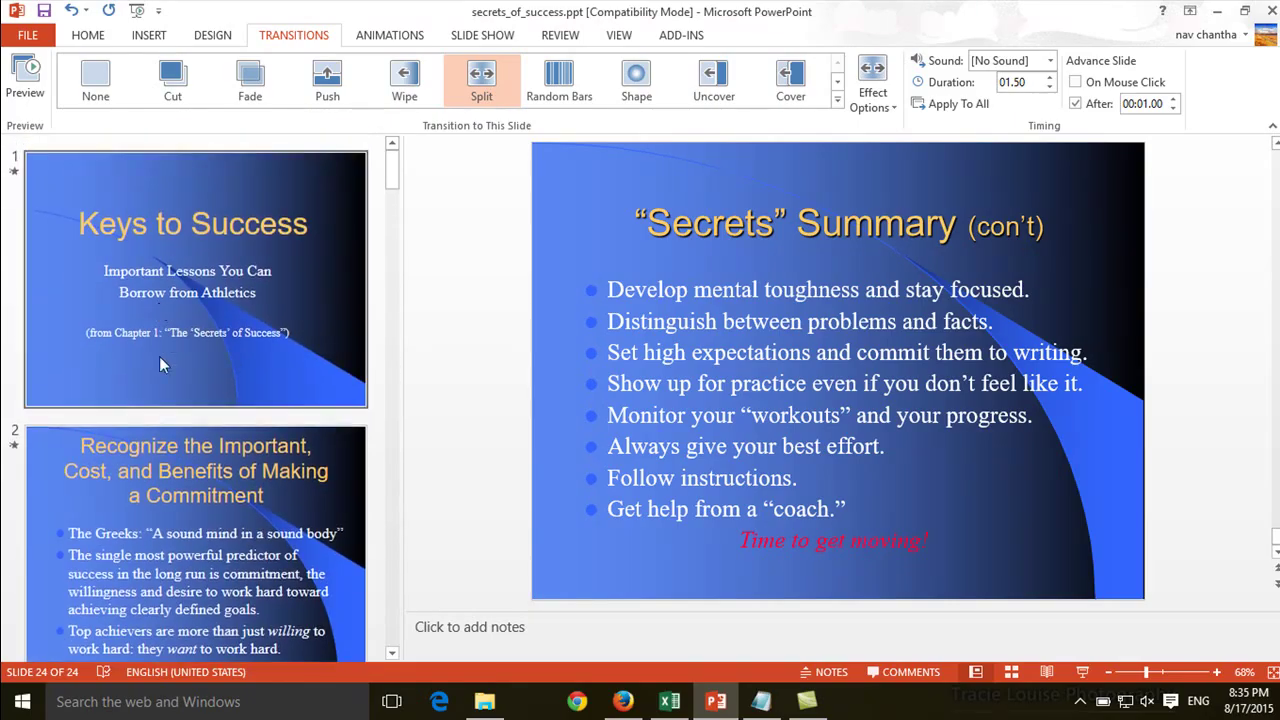
scroll(170, 495, down, 1)
Step: Delete the slides after slide 2, leaving three ending with "Secrets" Summary (con't)
click(170, 496)
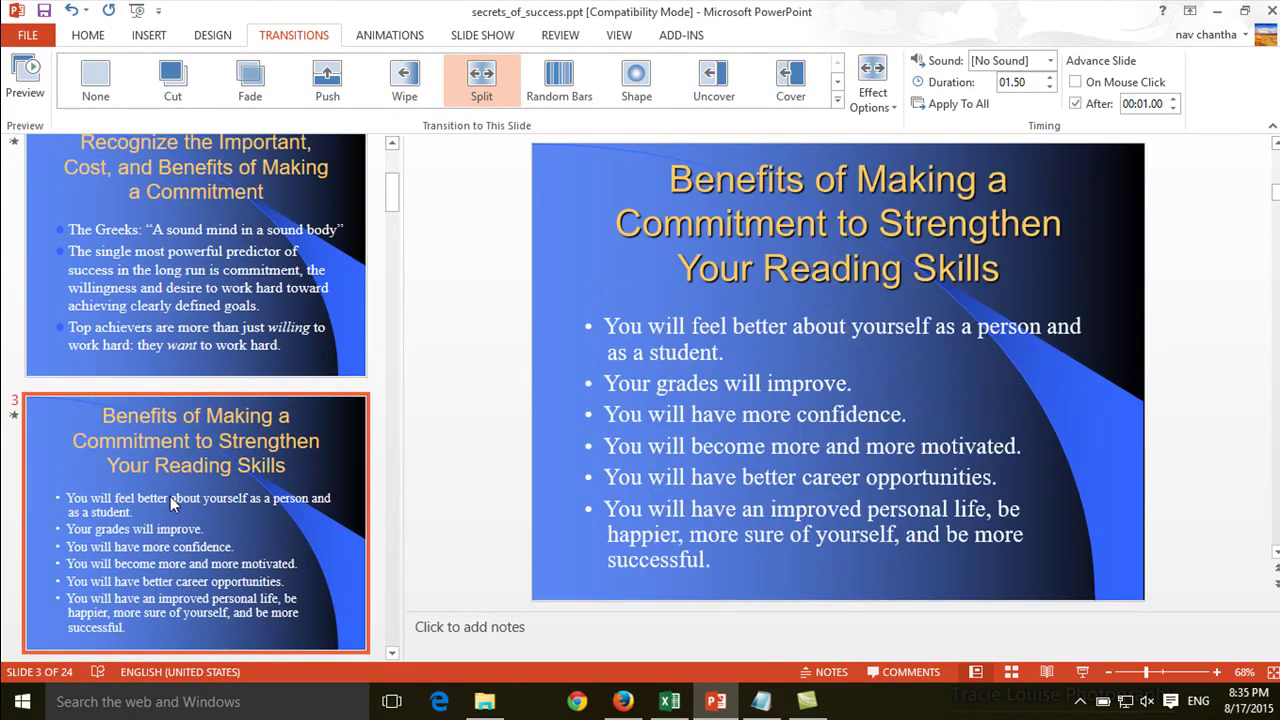
key(Delete)
key(Delete)
key(Delete)
key(Delete)
key(Delete)
key(Delete)
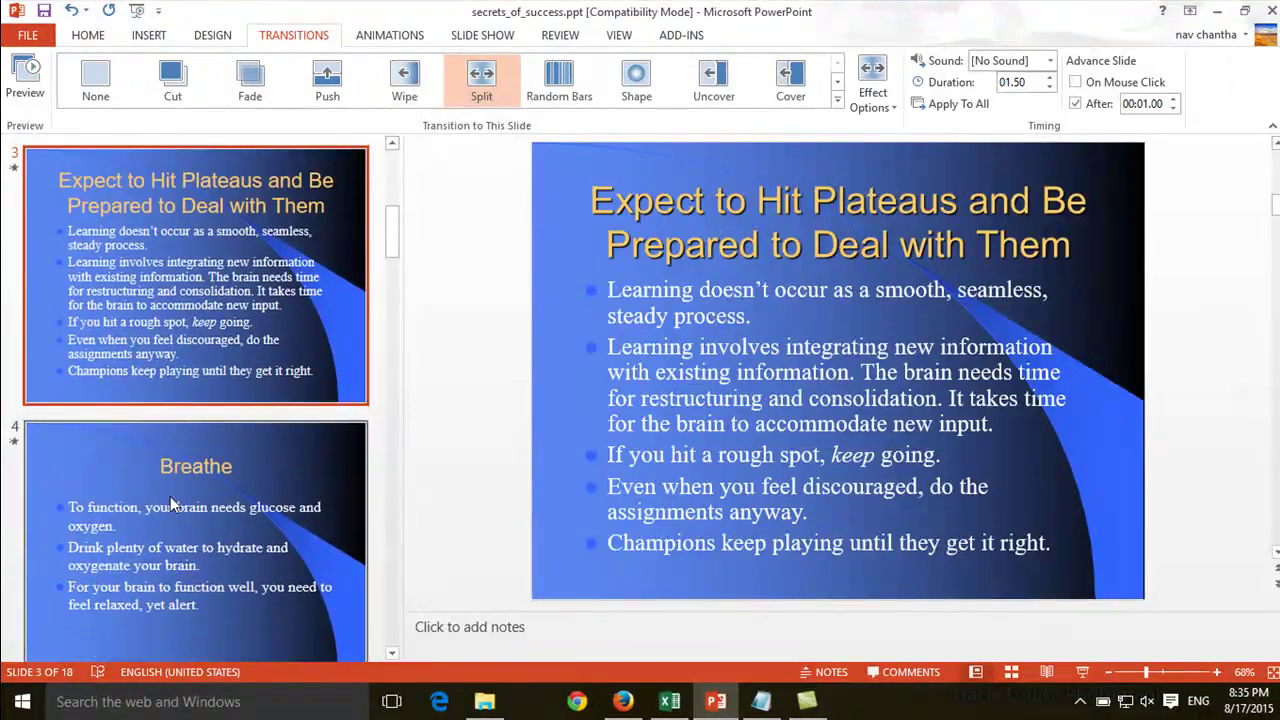
key(Delete)
key(Delete)
key(Delete)
key(Delete)
key(Delete)
key(Delete)
key(Delete)
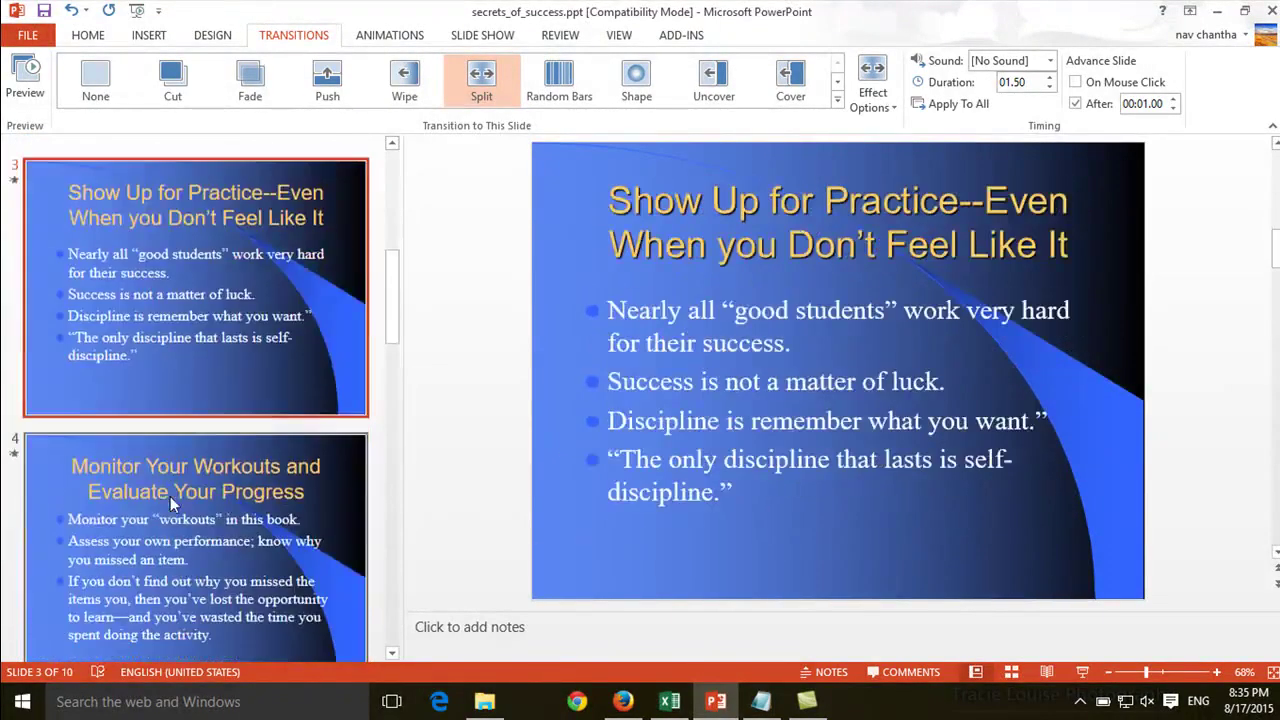
key(Delete)
key(Delete)
key(Delete)
key(Delete)
key(Delete)
key(Delete)
key(Delete)
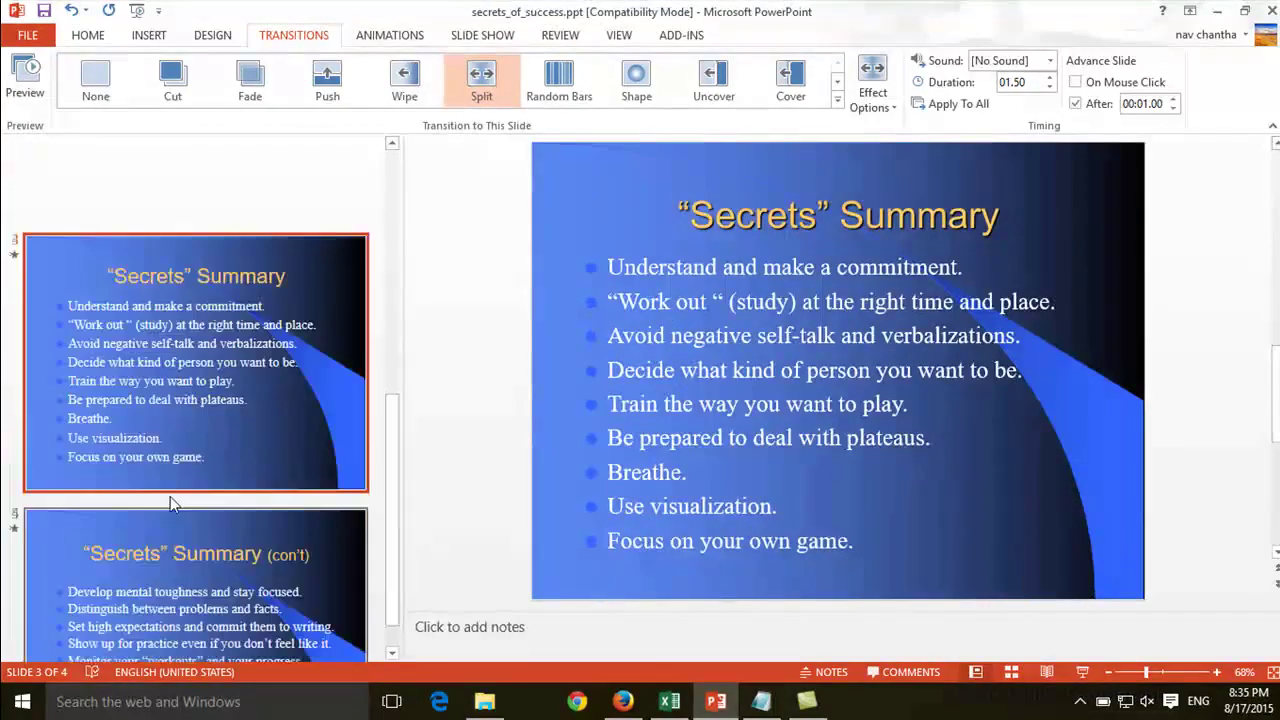
key(Delete)
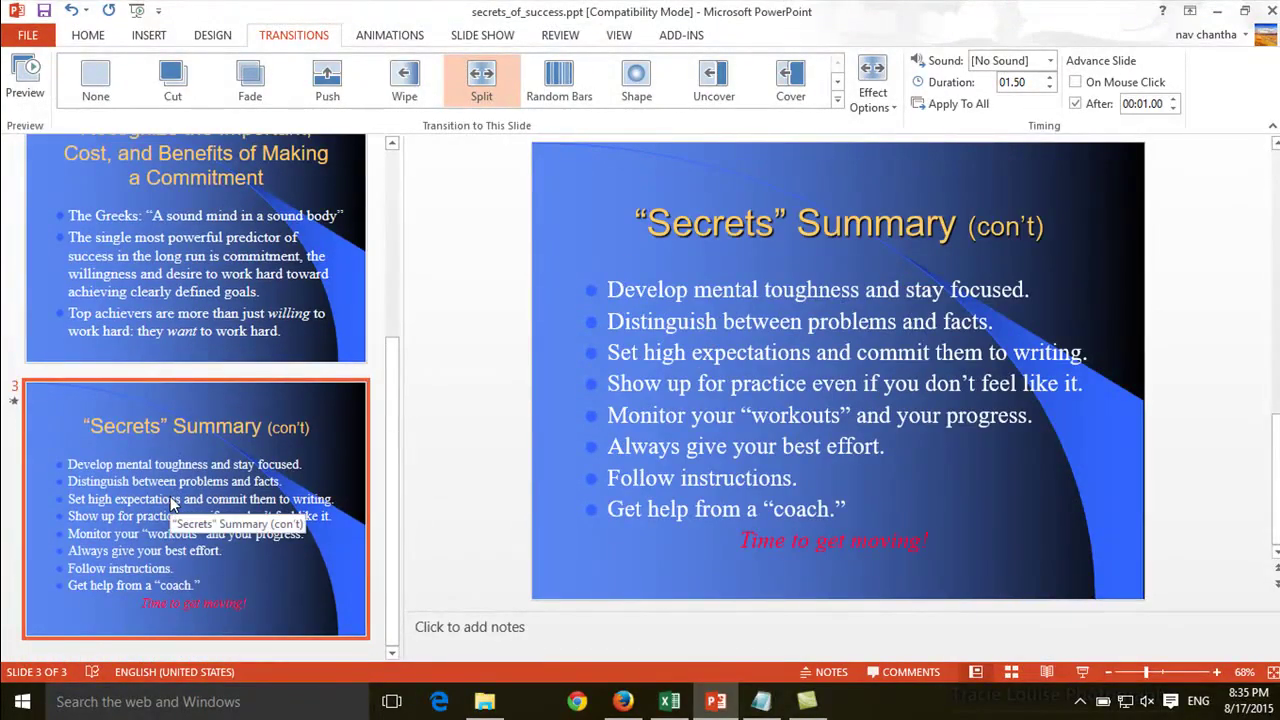
scroll(175, 503, up, 3)
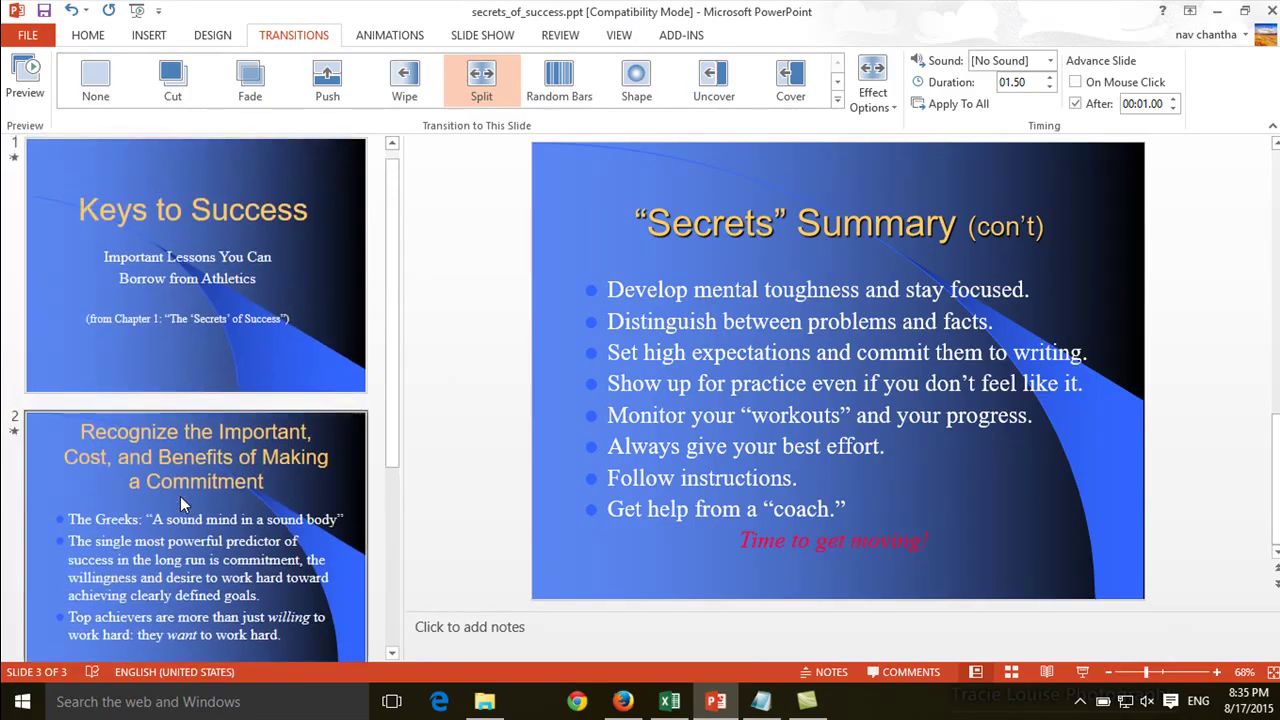
scroll(183, 503, down, 3)
scroll(183, 503, up, 3)
scroll(183, 503, down, 3)
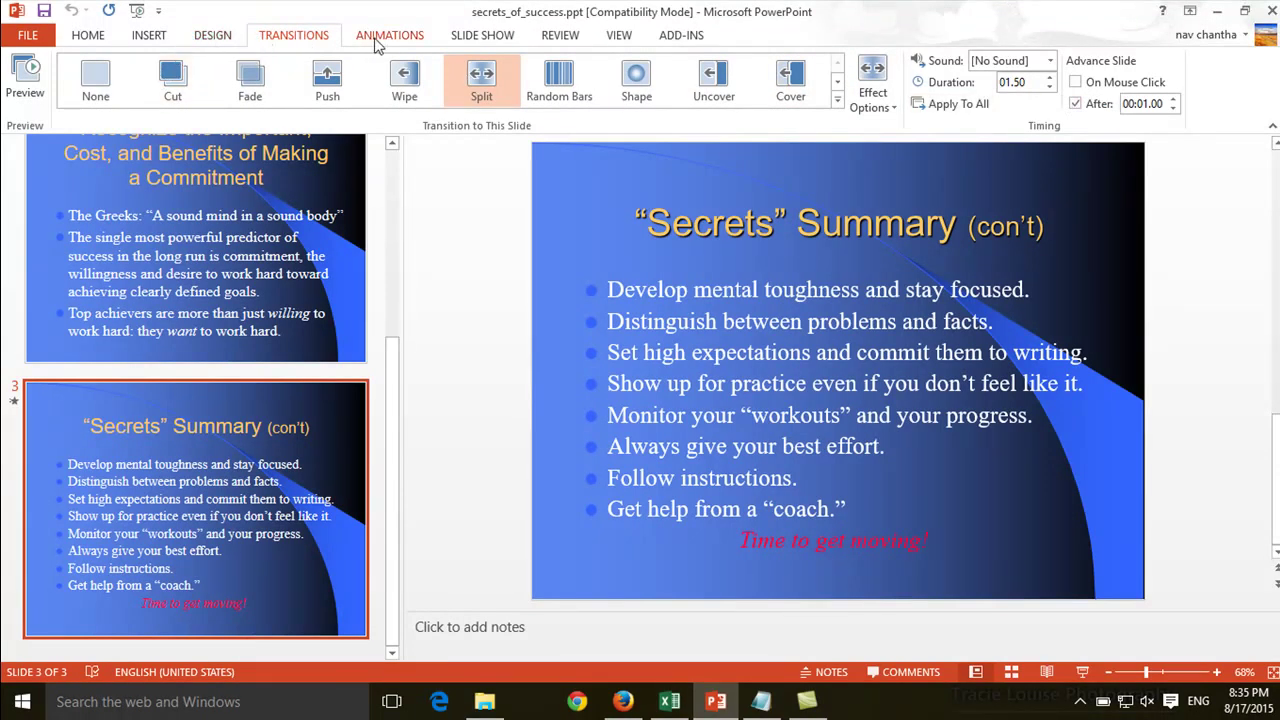
click(482, 35)
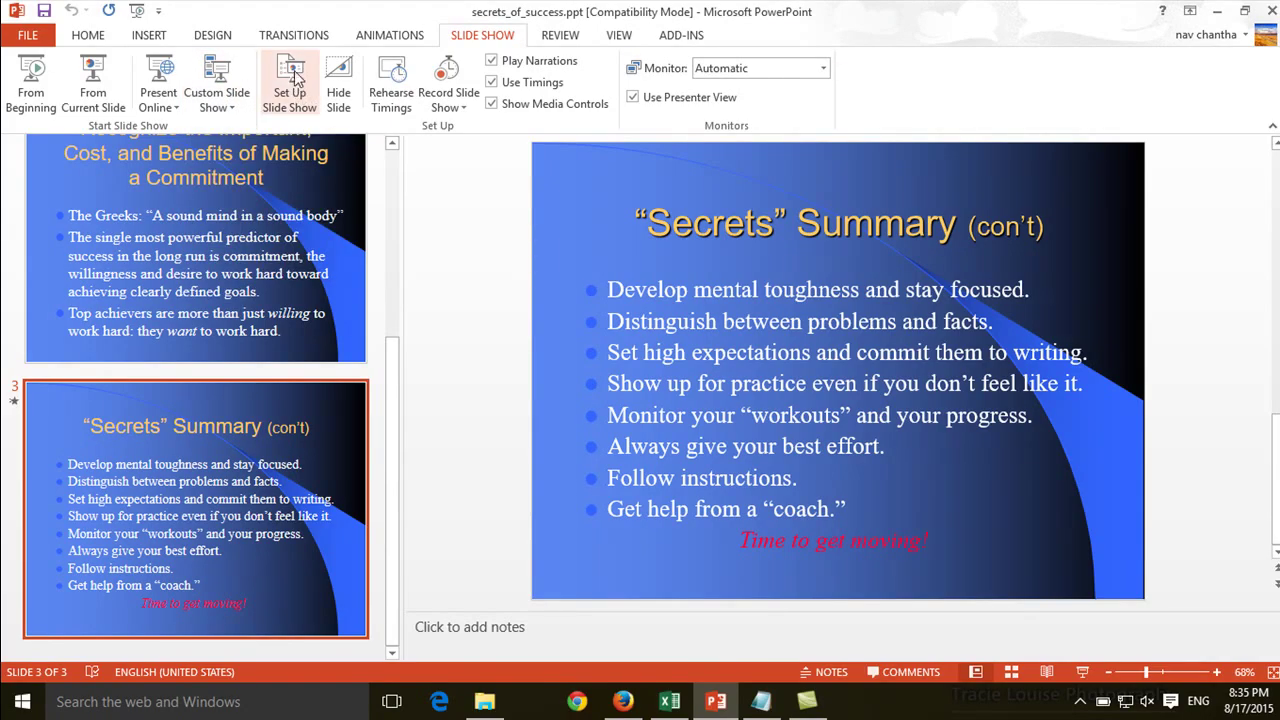
Step: Enable 'Loop continuously until Esc' in Set Up Show and play from the current slide
click(289, 110)
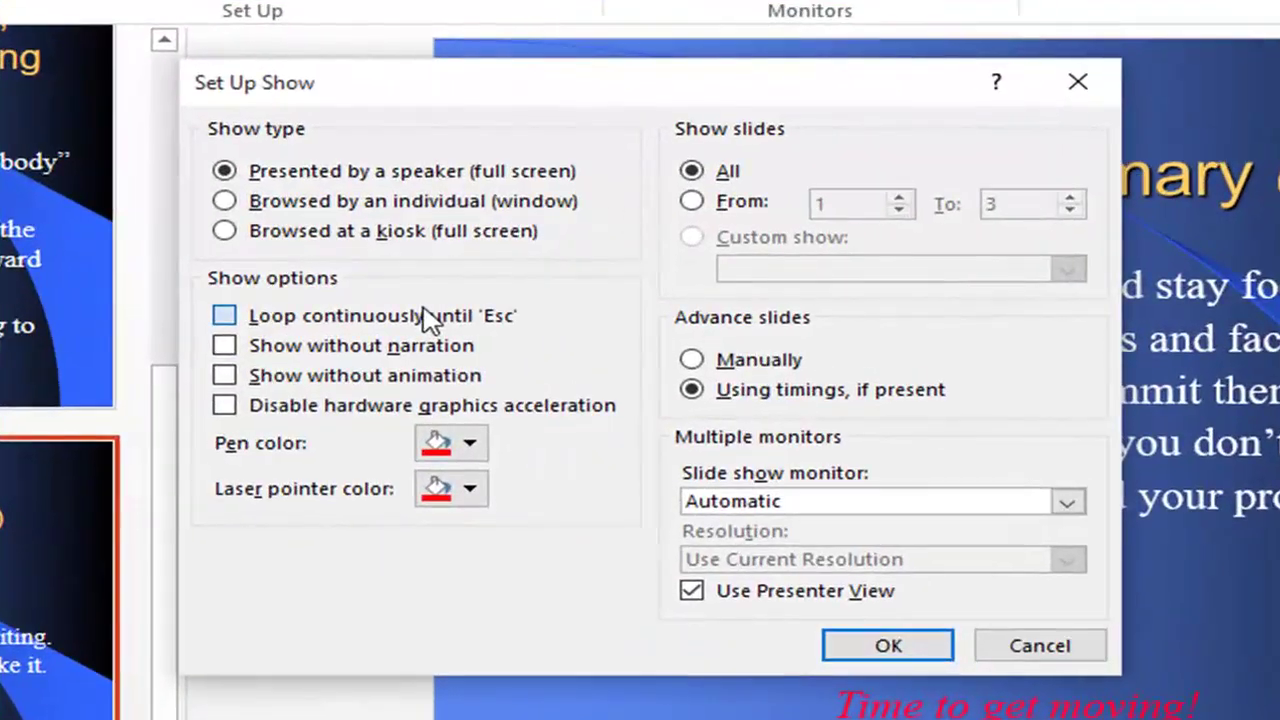
click(530, 309)
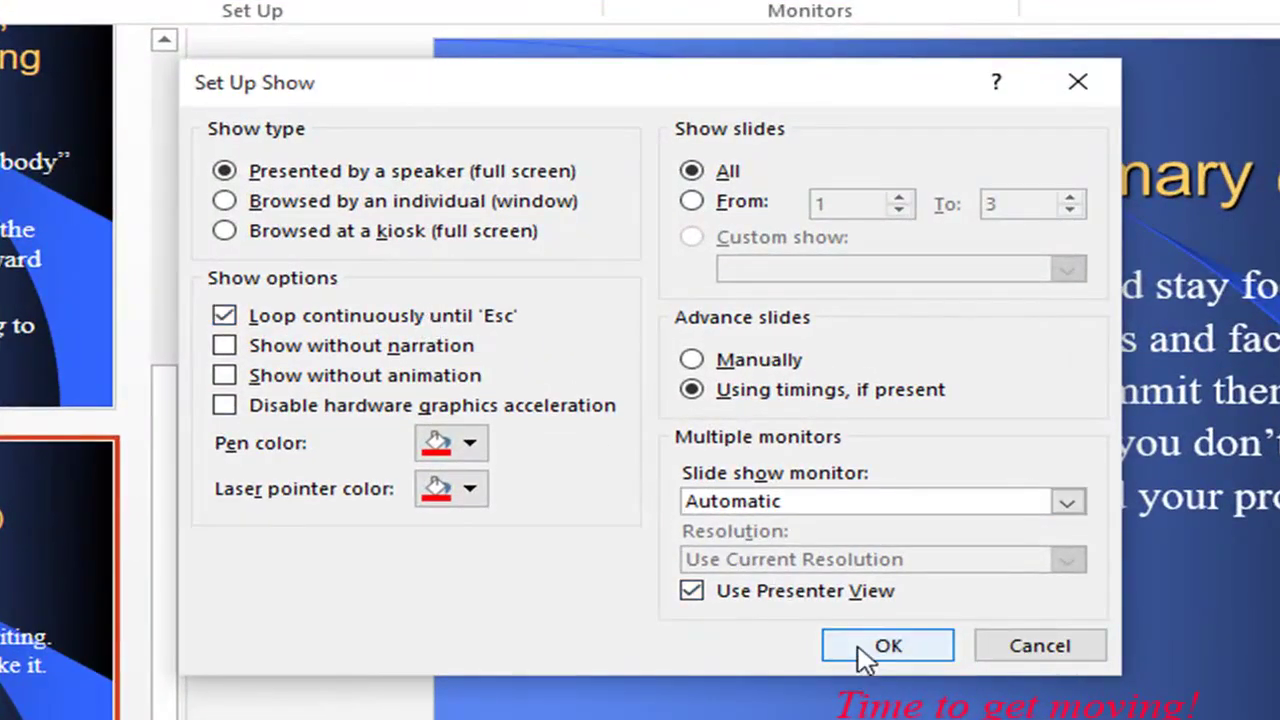
click(866, 650)
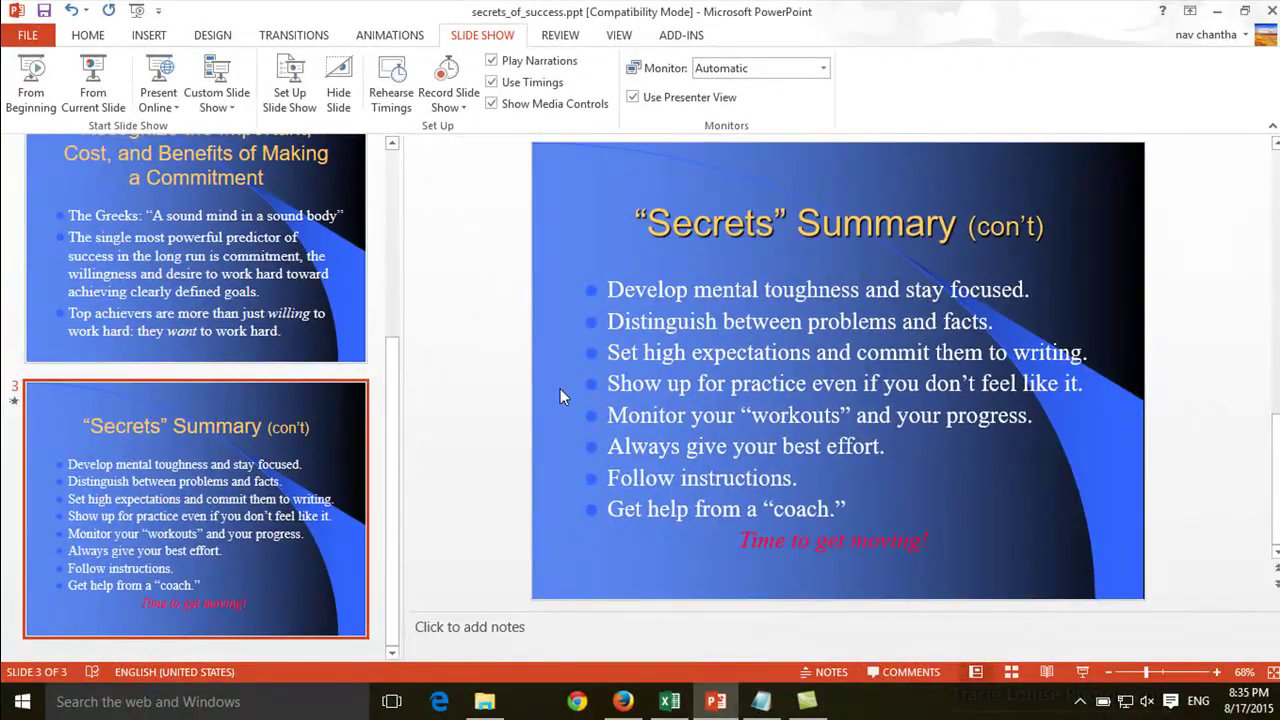
click(1082, 671)
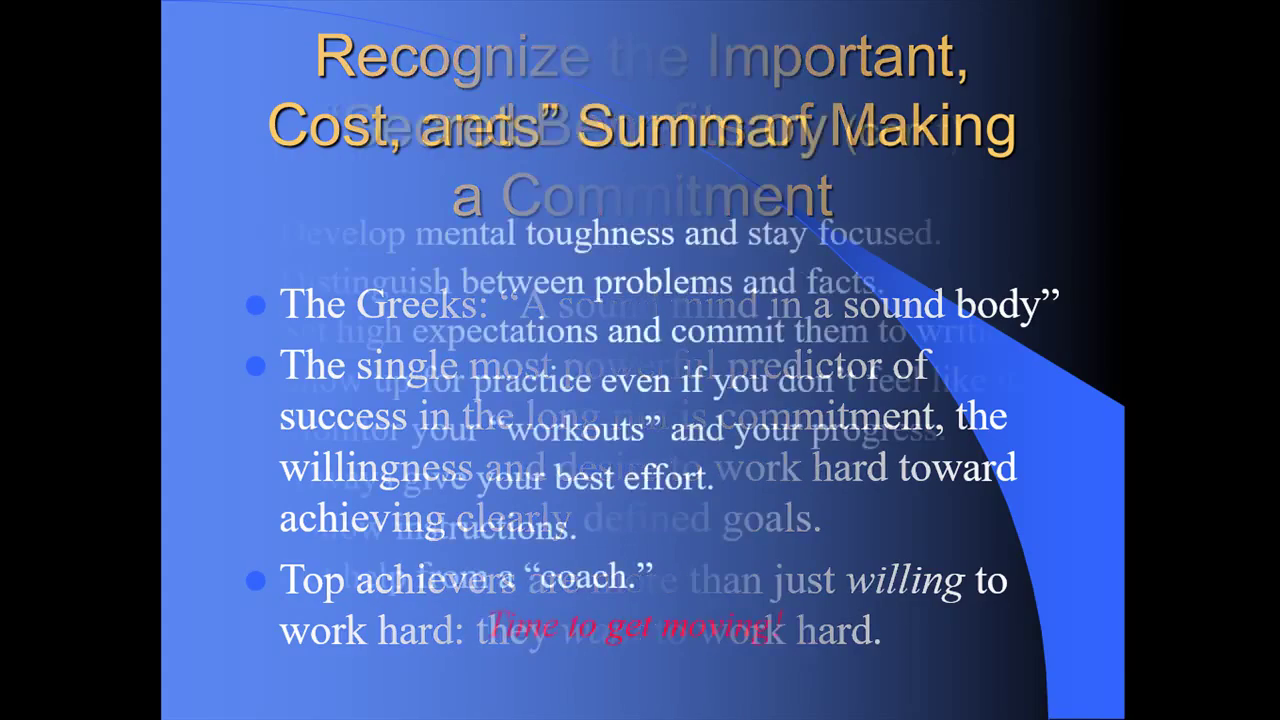
key(Escape)
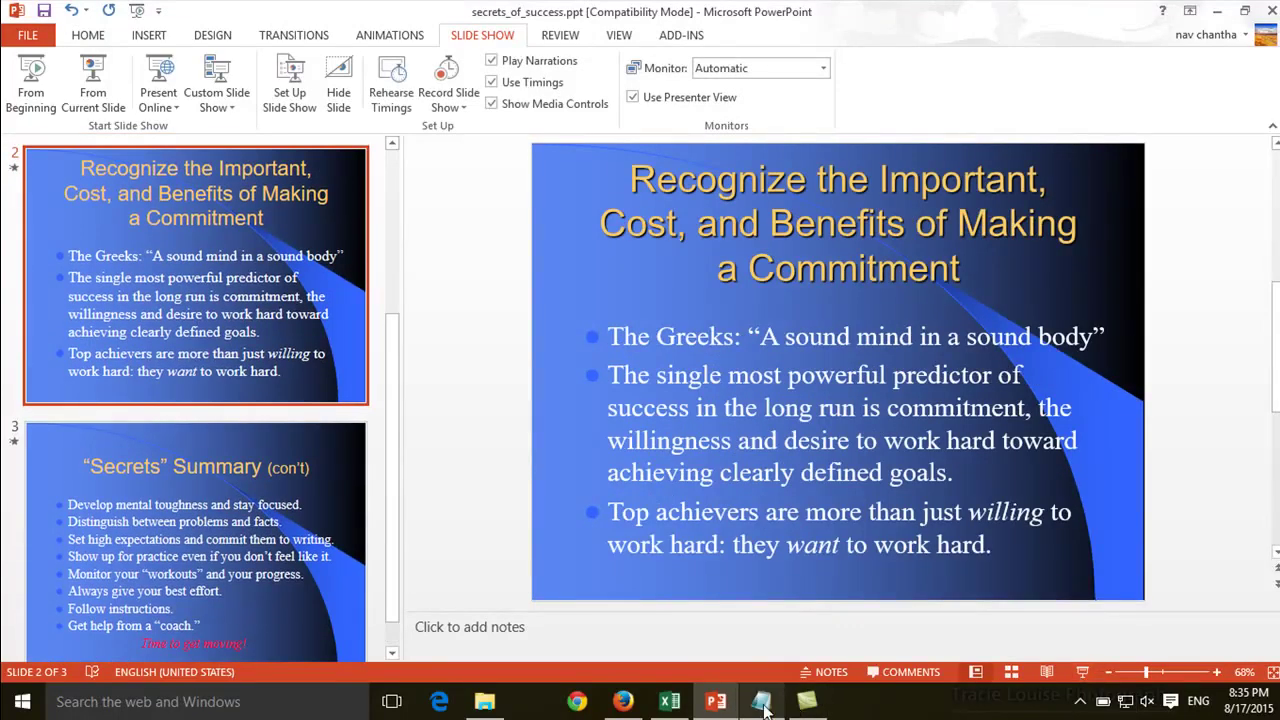
Step: Add '1. set the time/duration', '2. then go to slideshow setup', and '3. tick on loop...that's it. Thanks!'
click(761, 701)
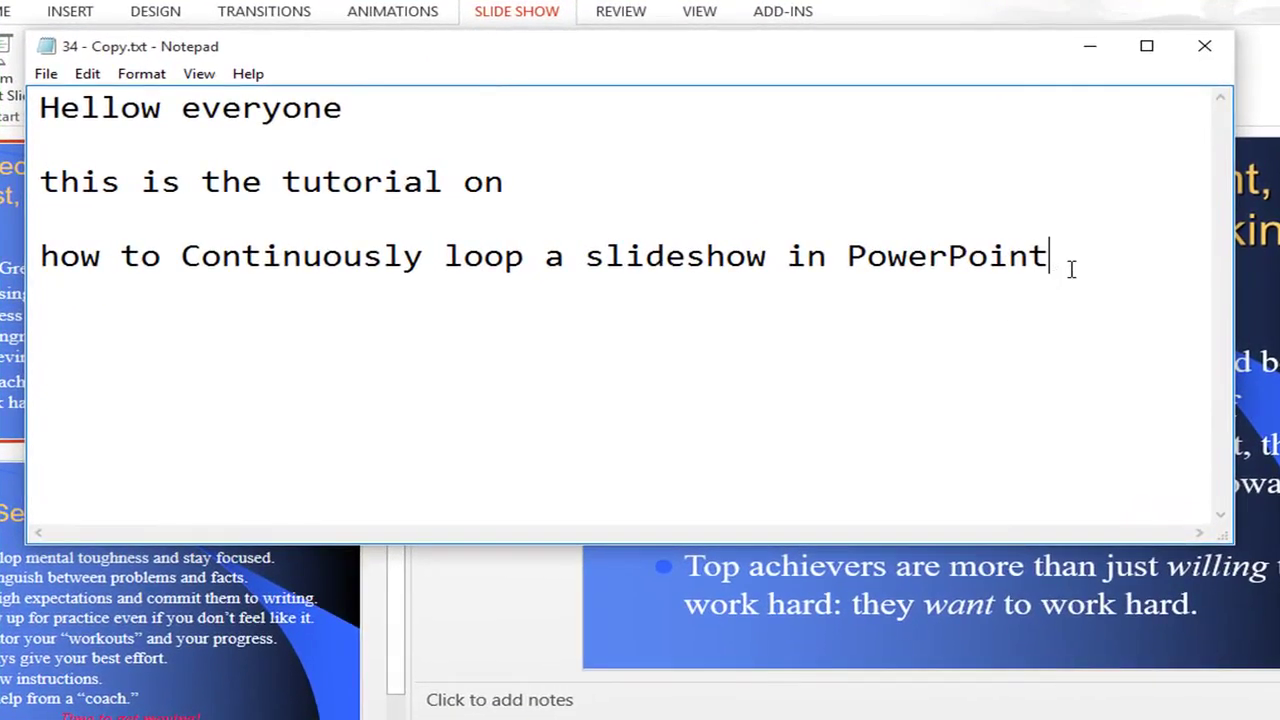
text(1.)
text( set the time/)
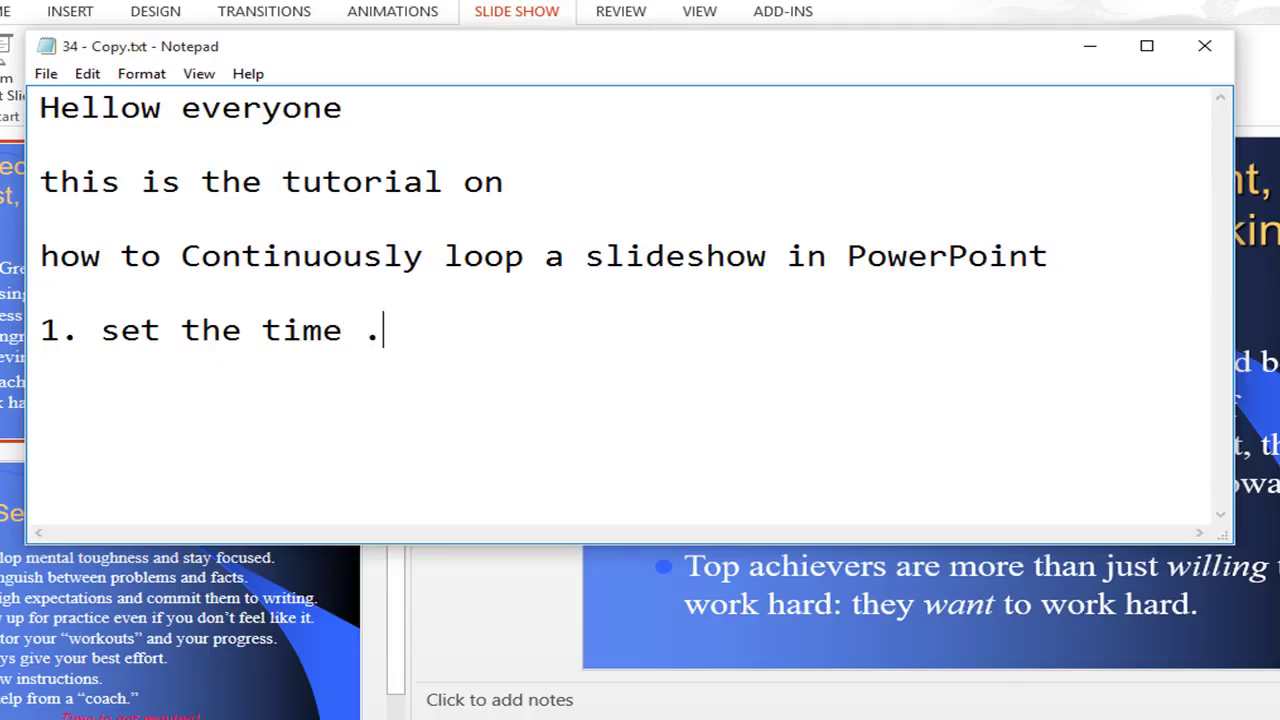
text(duration)
key(Return)
text(2. then go t)
key(BackSpace)
text(to s)
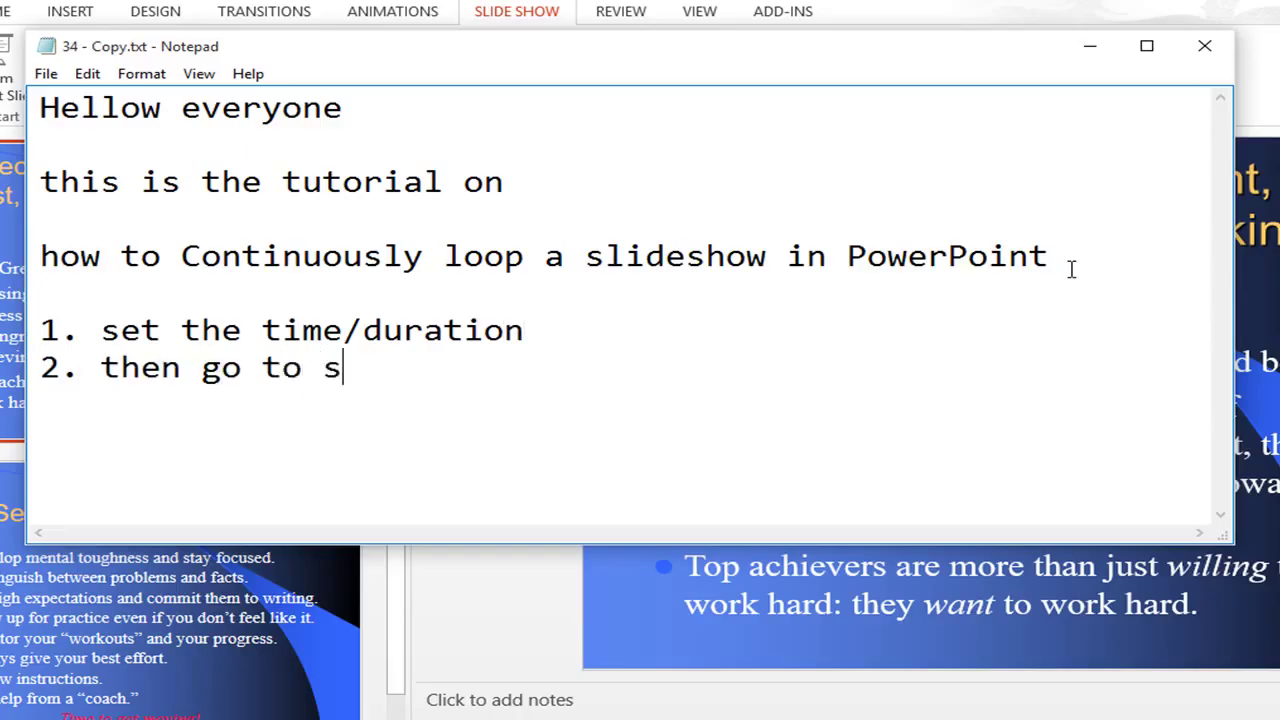
text(lideshow setup)
key(Return)
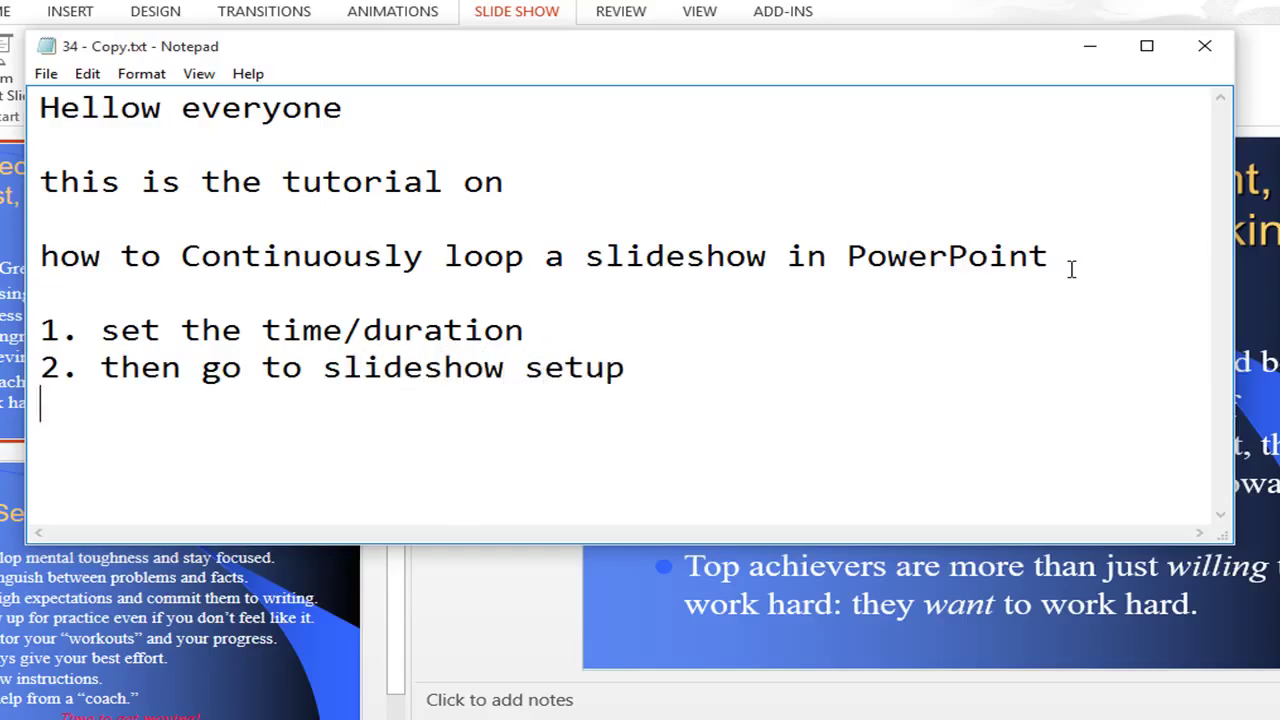
text(3. tick on loop...that)
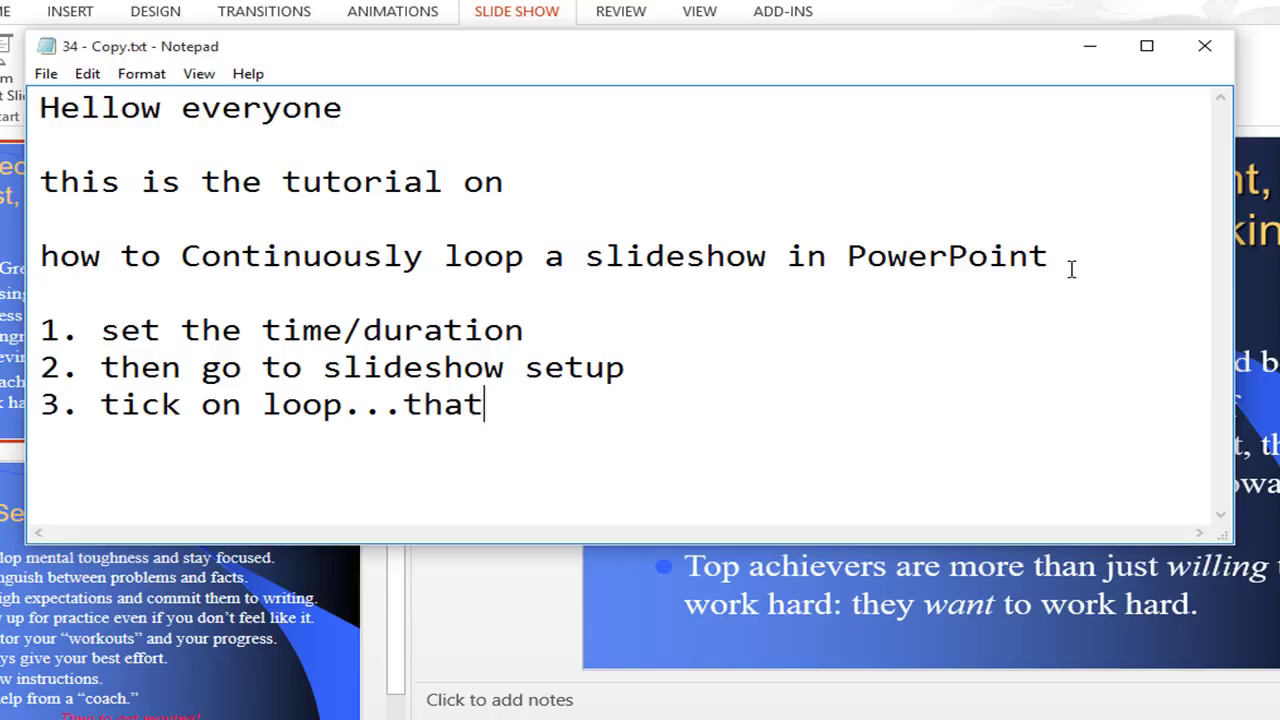
text('s )
text(it.  )
text(Thanks!)
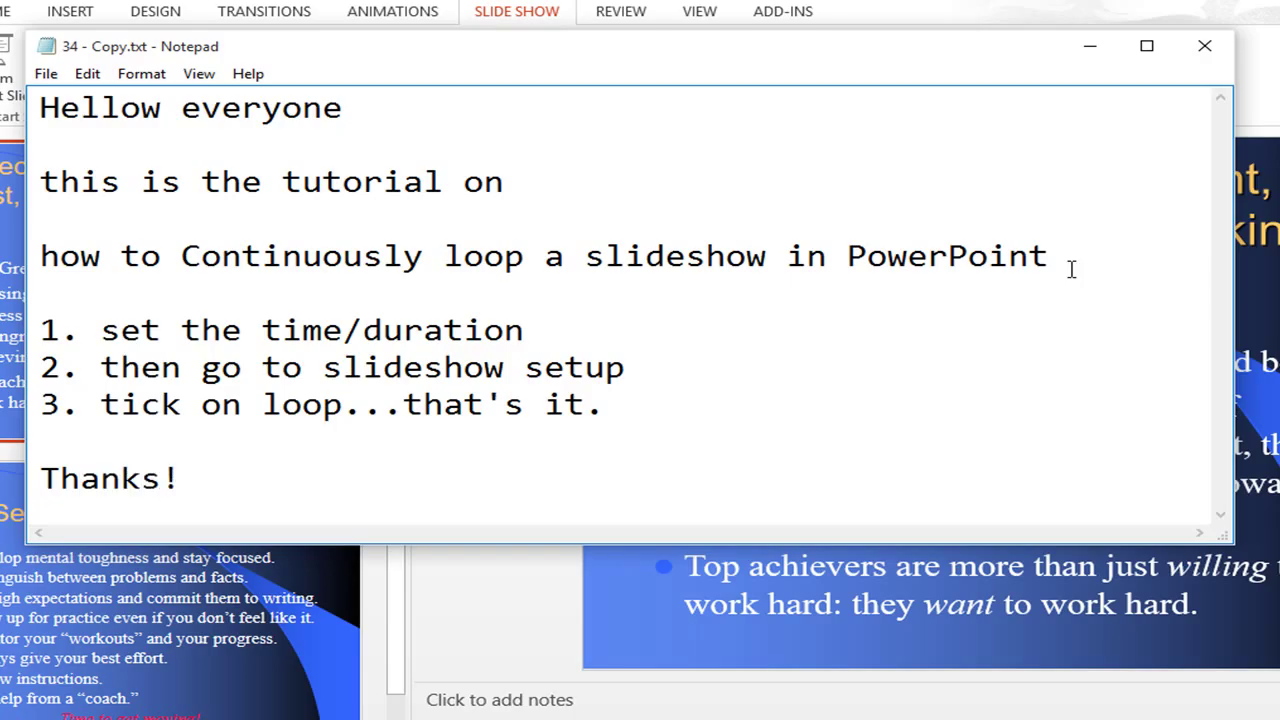